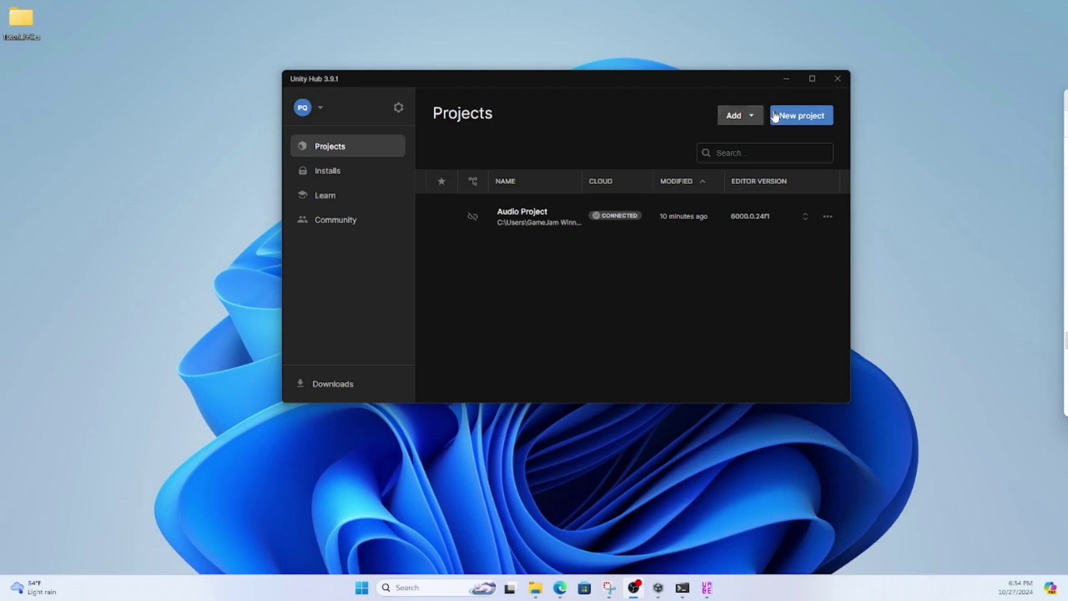
Back out of a new Universal 2D project and open the existing Audio Project instead.
click(773, 113)
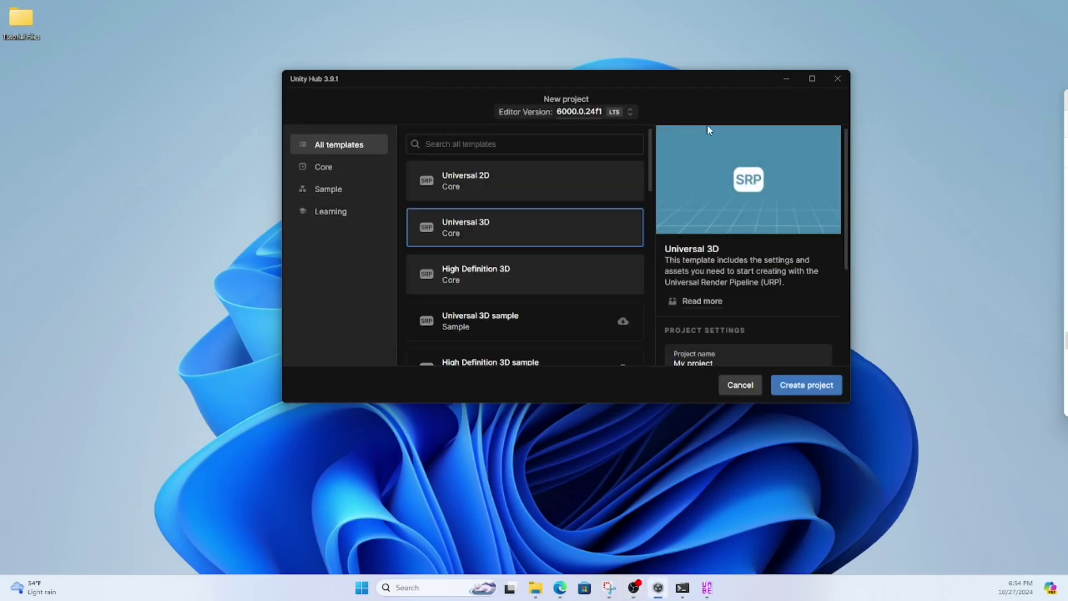
click(478, 194)
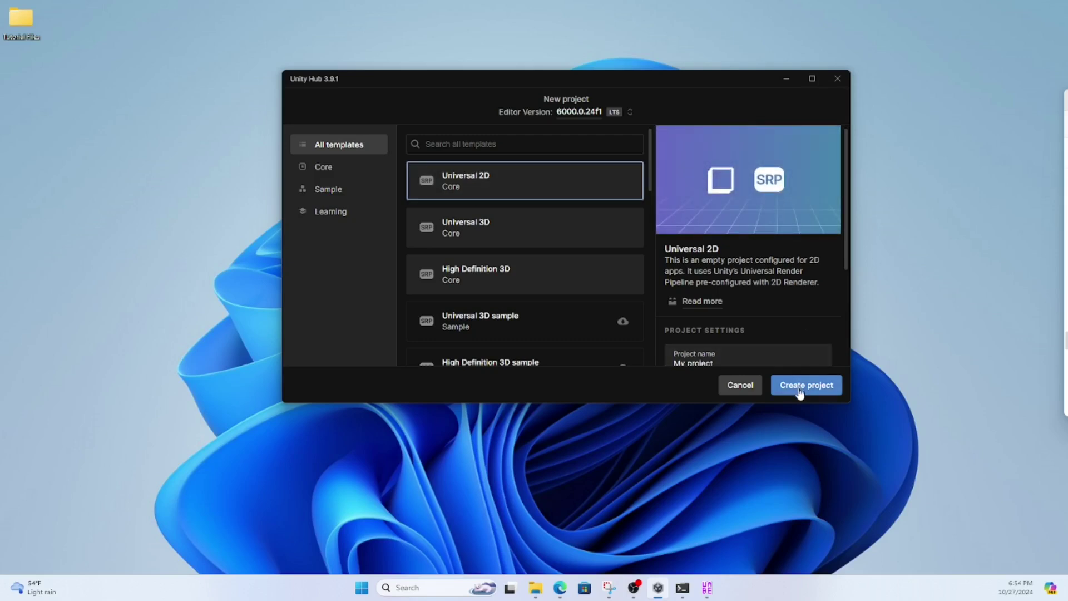
click(737, 384)
click(535, 225)
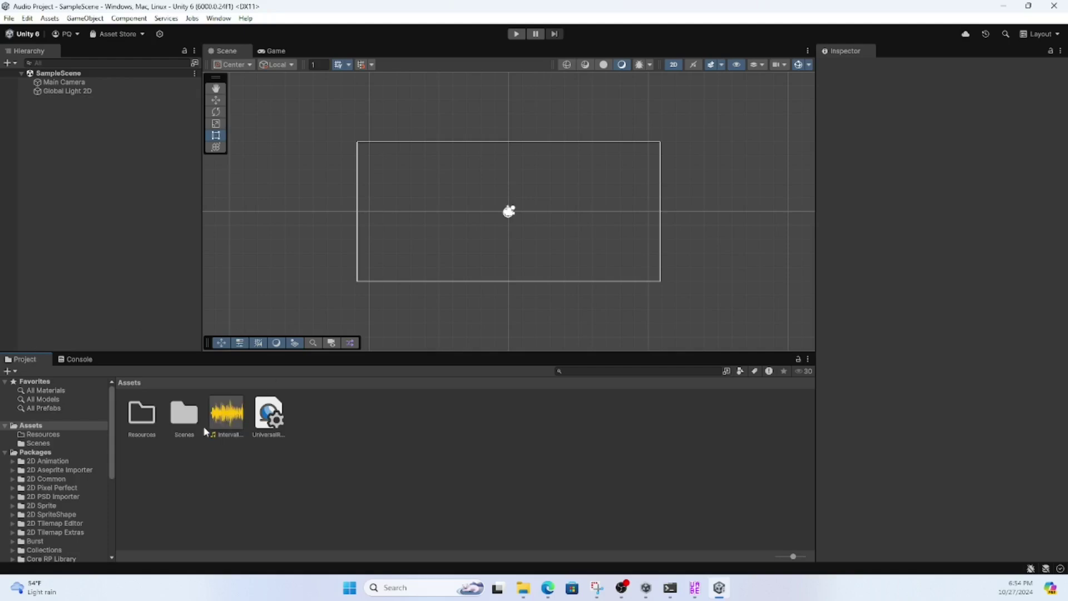
Drag Intervallo II.mp3 from Downloads into Assets and show its import settings in the Inspector.
click(218, 417)
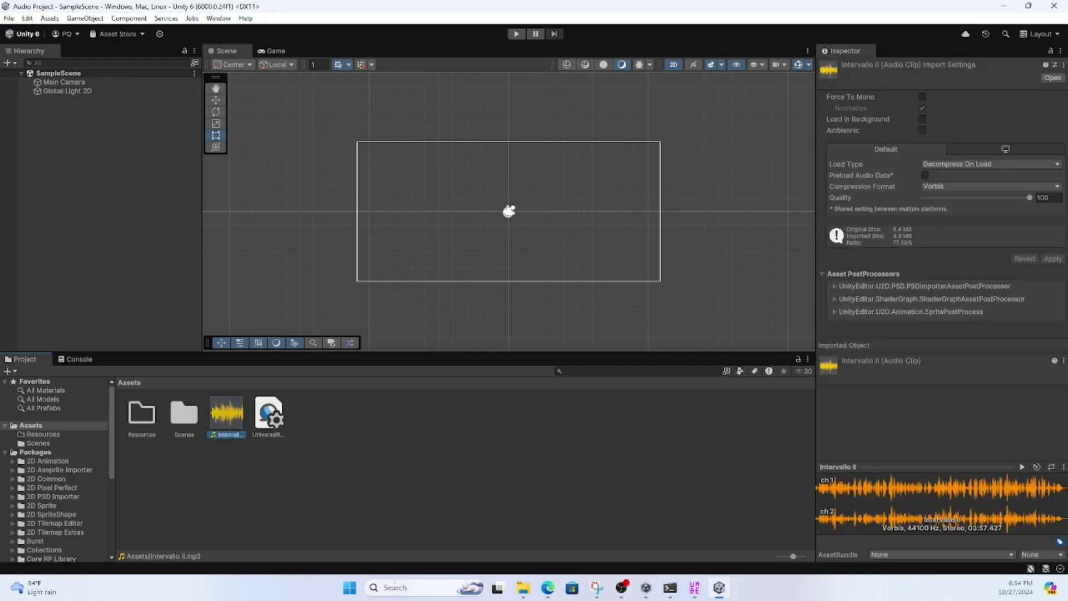
mouse_move(523, 587)
click(334, 503)
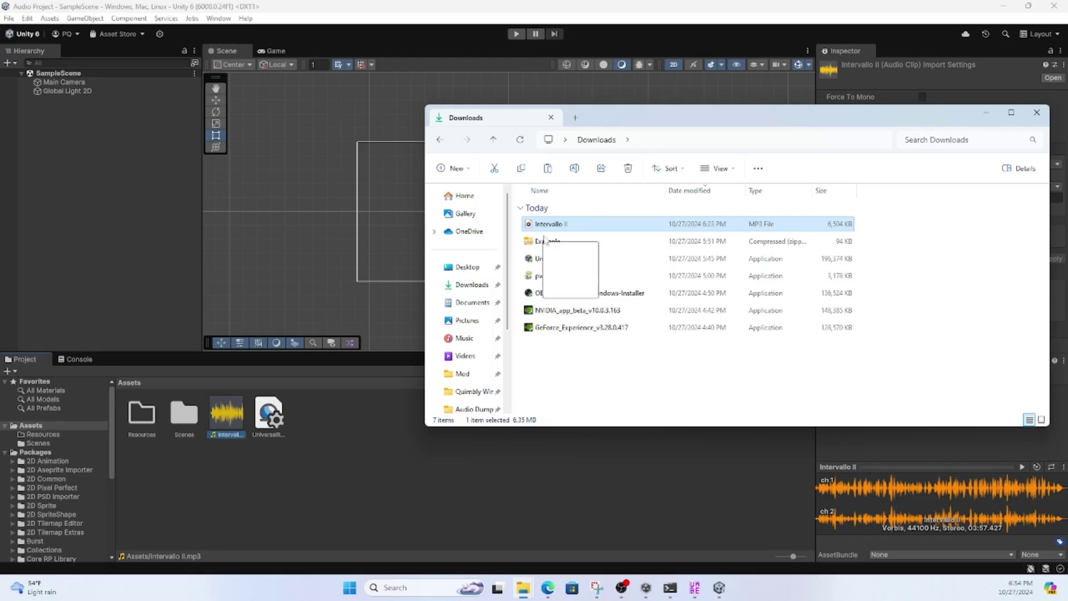
drag(545, 240, 620, 237)
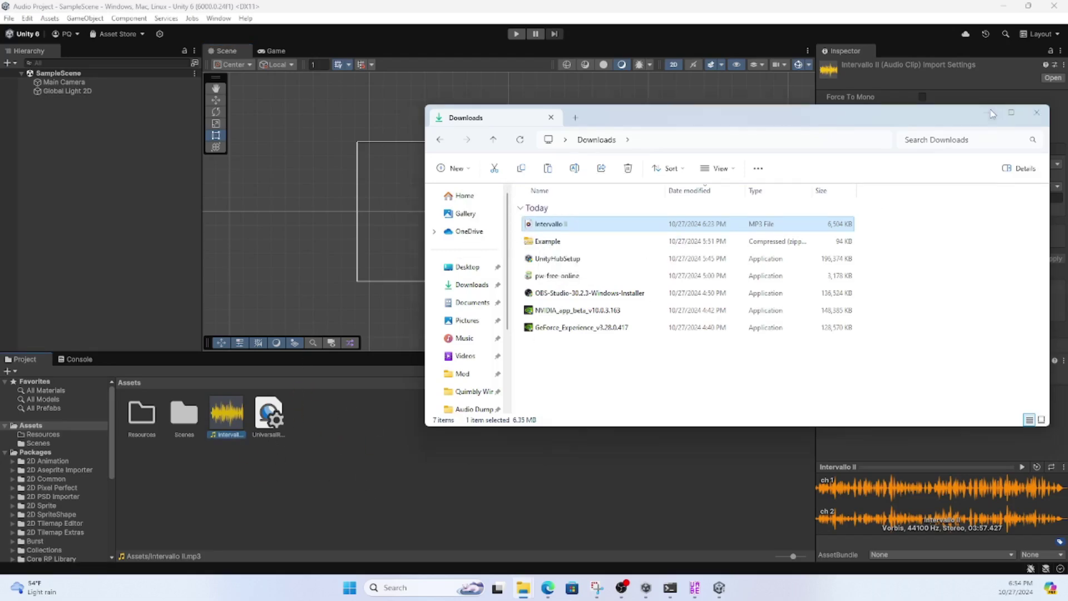
click(992, 113)
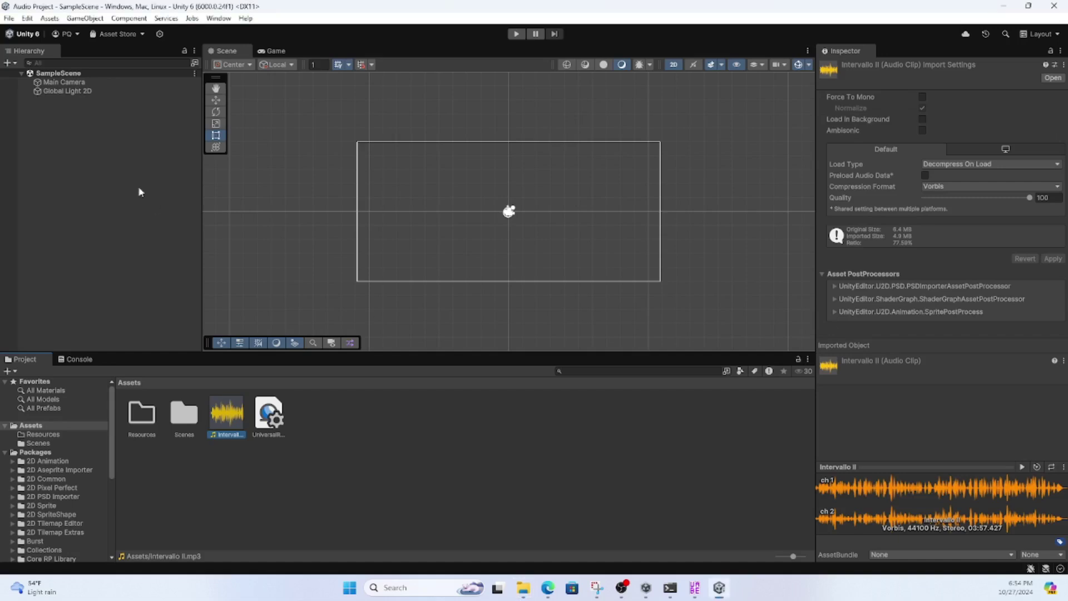
Add a second Audio Source component to the Main Camera.
click(81, 82)
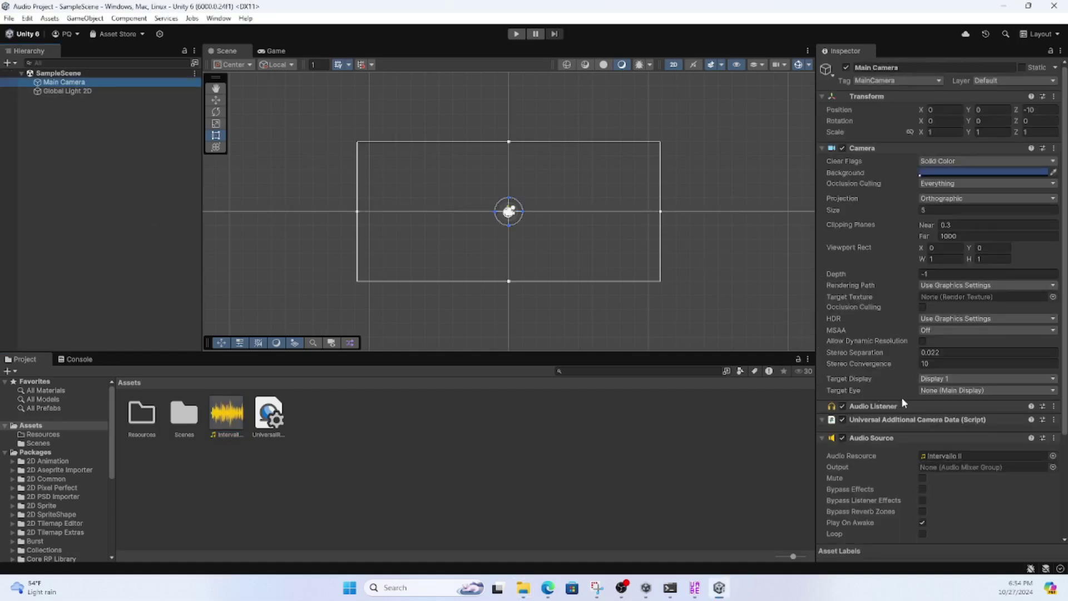
scroll(868, 411, down, 3)
click(823, 312)
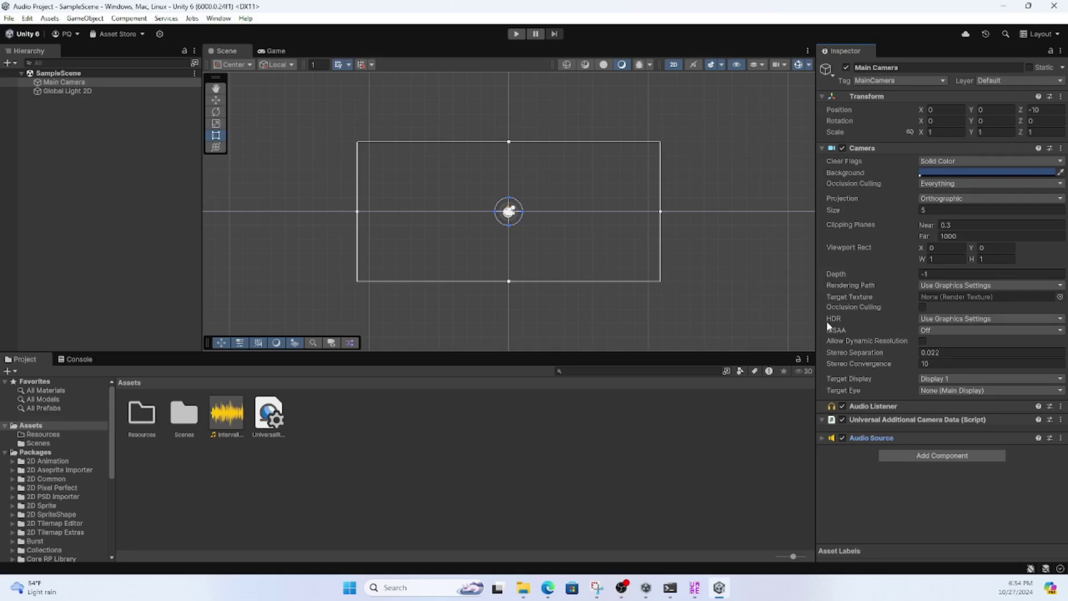
click(972, 454)
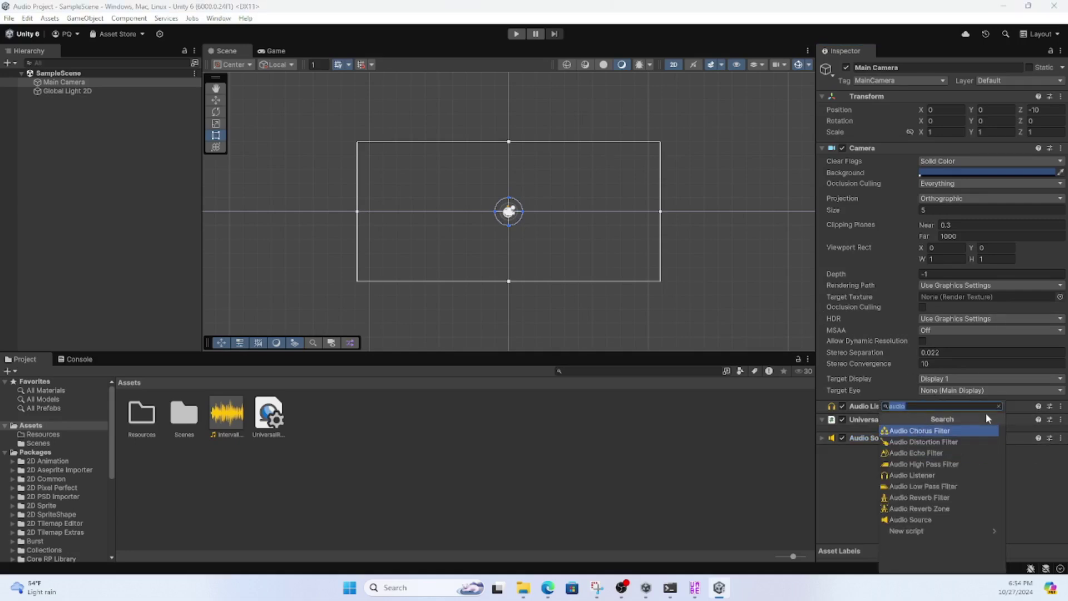
text(audi)
click(939, 519)
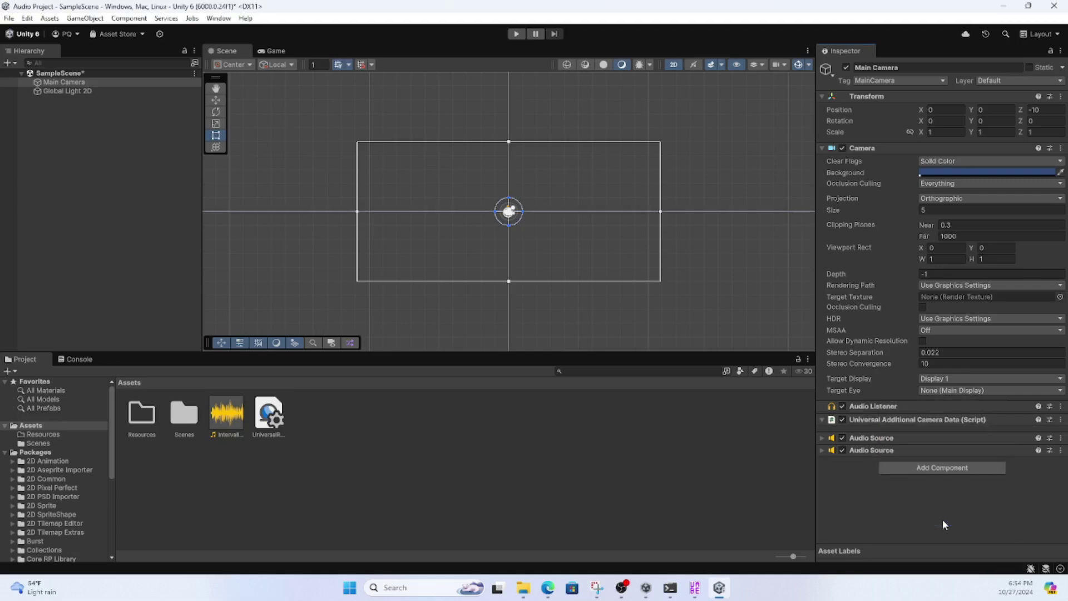
Assign the Intervallo II clip as the new Audio Source's Audio Resource.
click(823, 449)
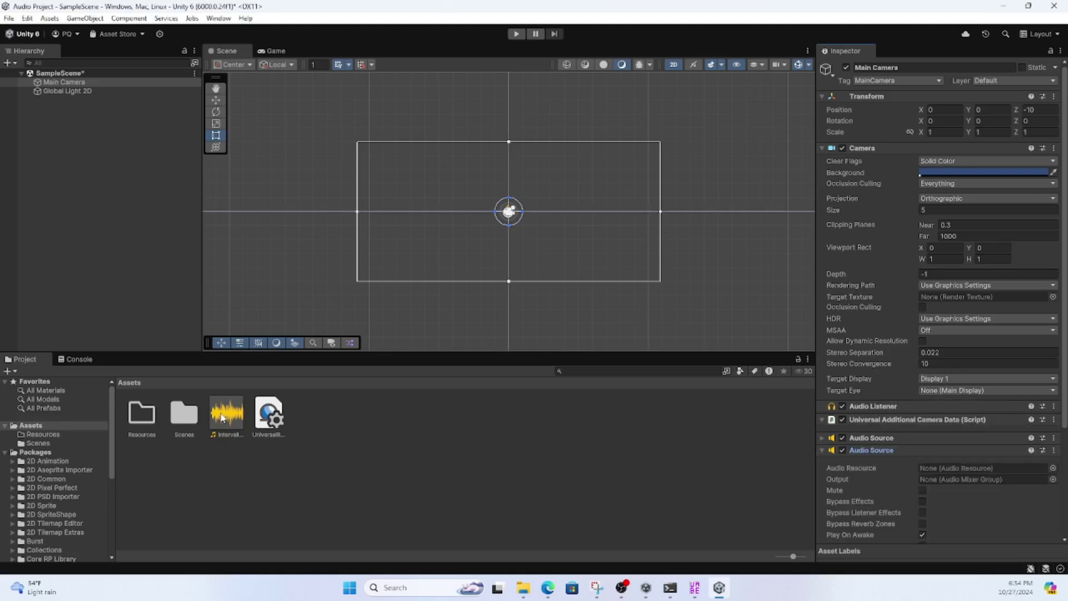
drag(221, 417, 316, 394)
drag(755, 399, 991, 468)
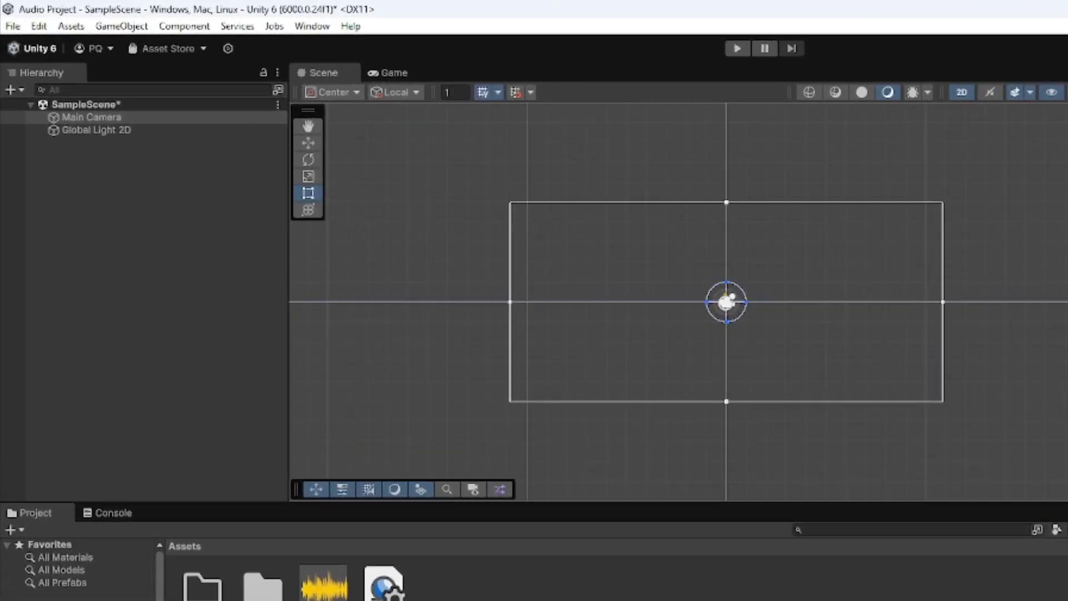
Build for Windows into a new Audio Project folder under Desktop\Tutorial Files\Mod.
click(8, 26)
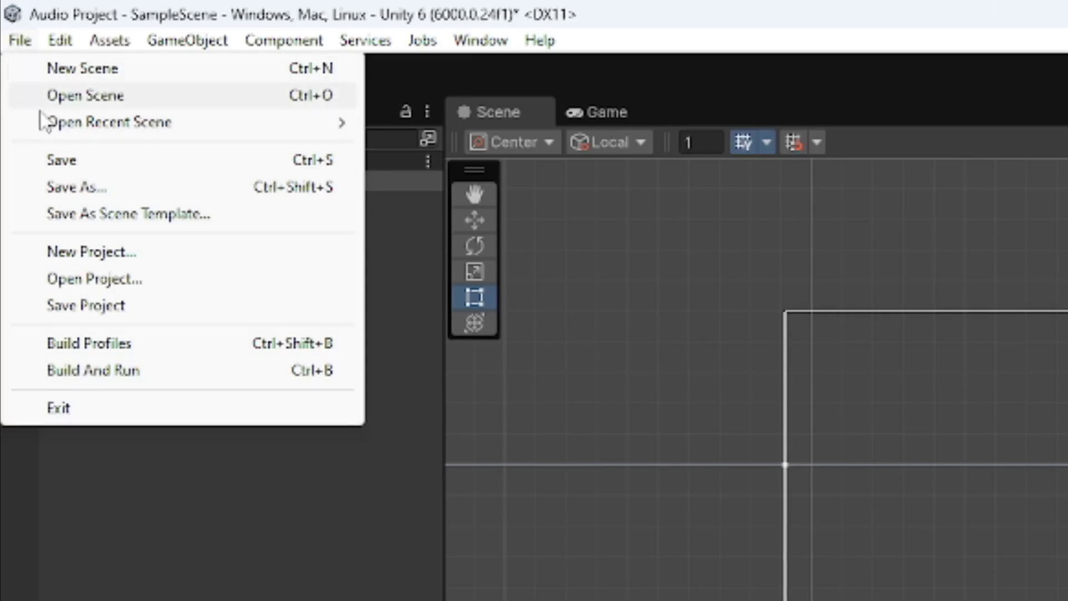
click(111, 339)
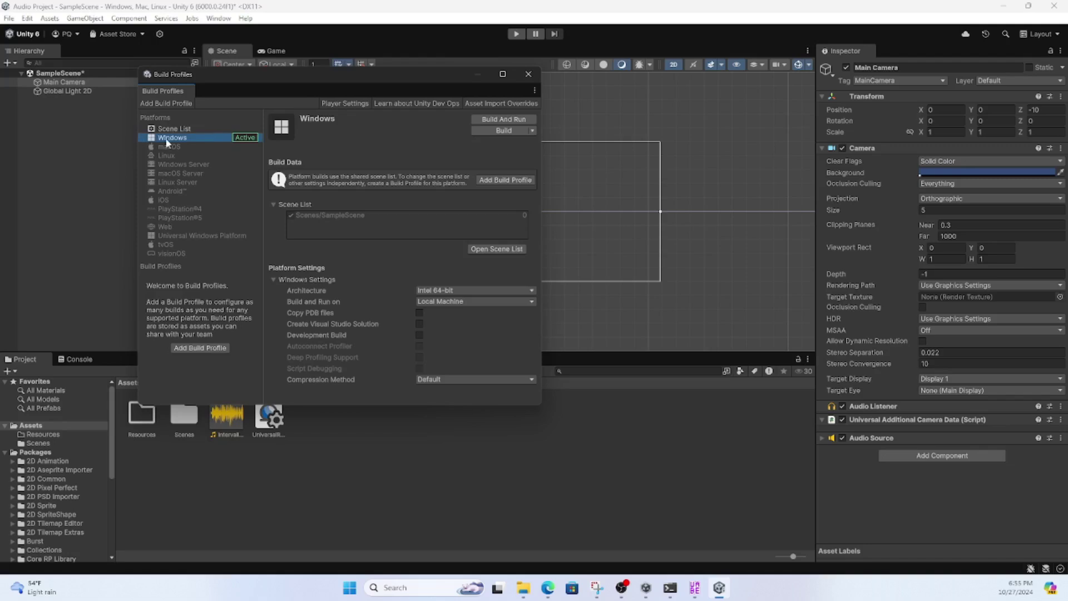
click(504, 131)
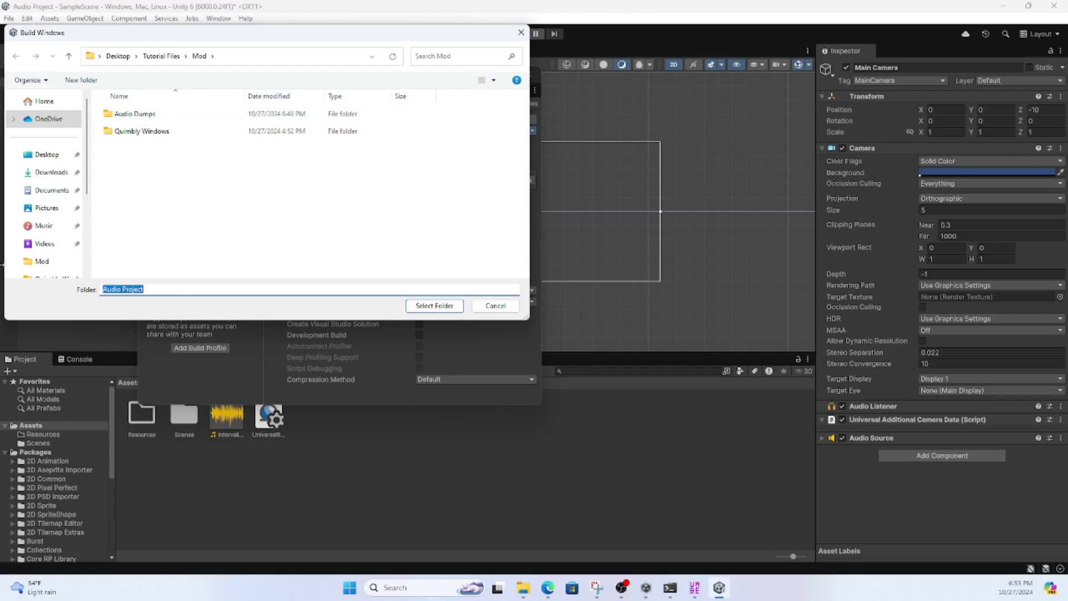
click(439, 306)
click(434, 305)
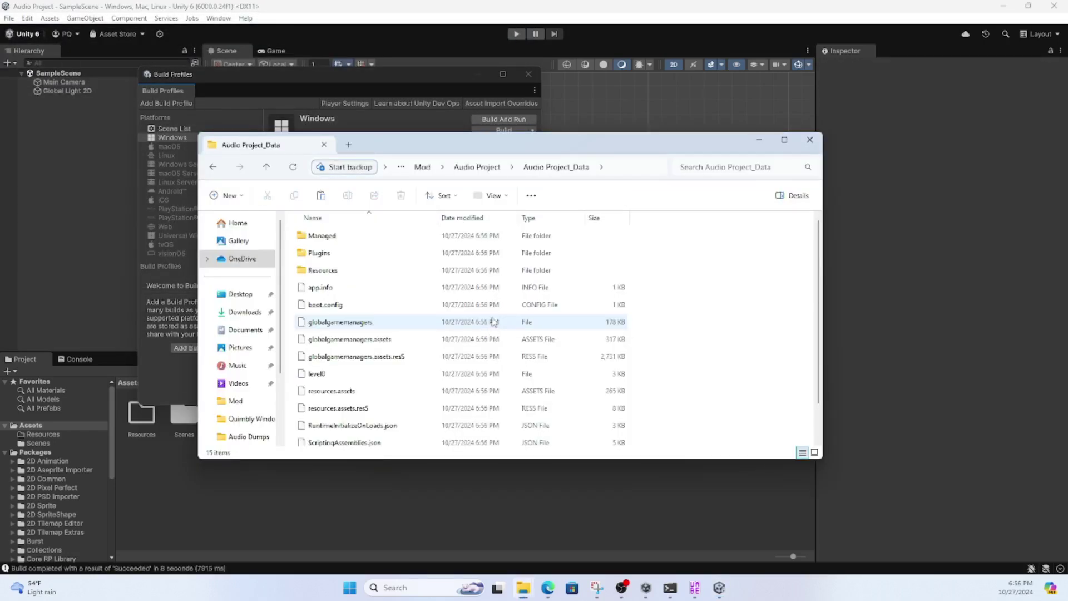
Rename the build's sharedassets0.resource to sharedassets999.resource.
scroll(492, 322, down, 1)
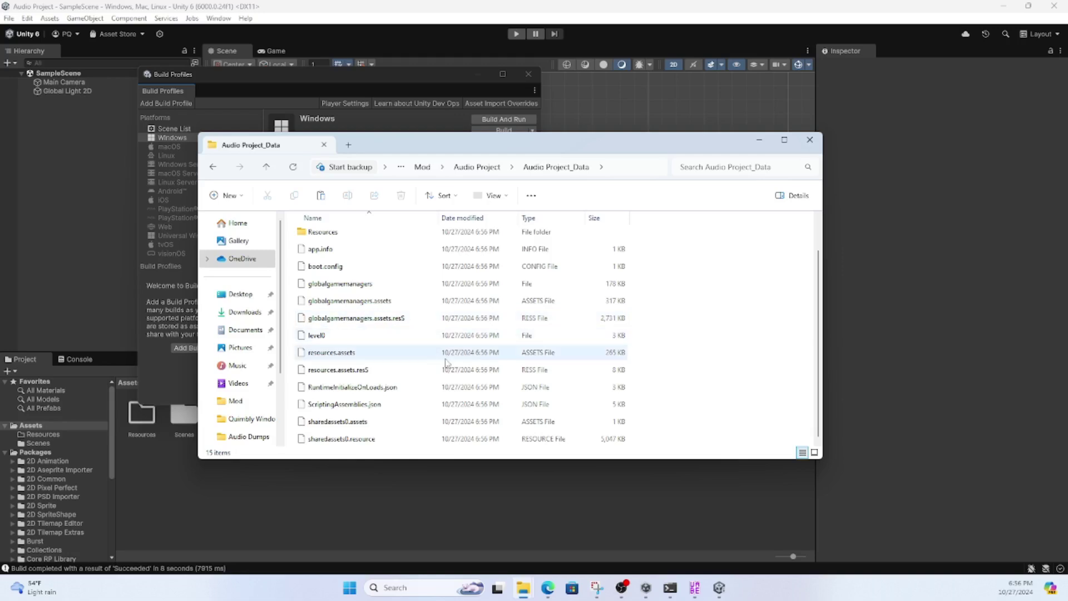
click(329, 438)
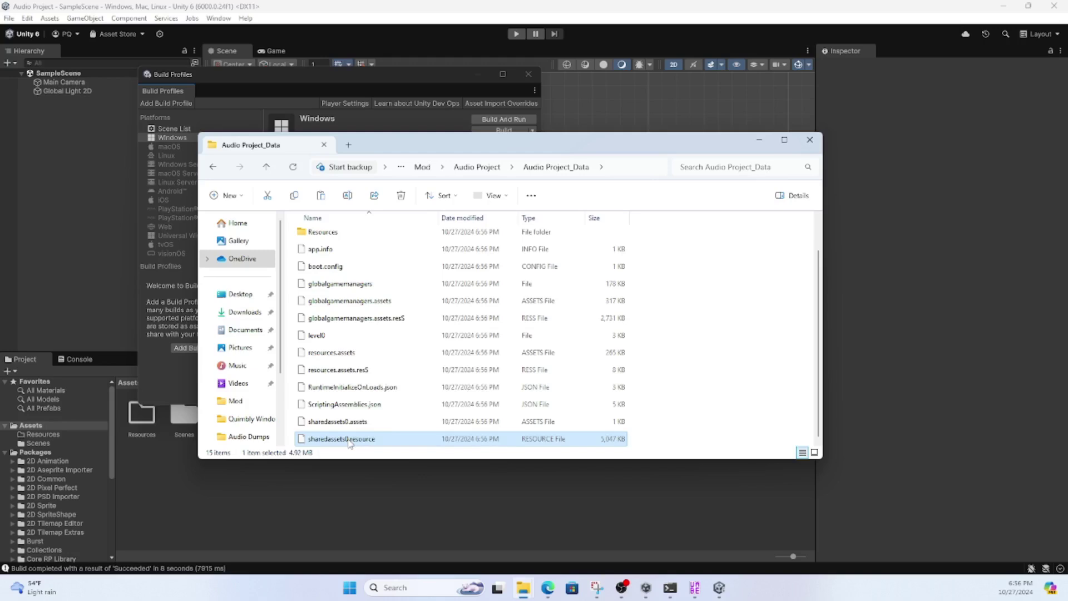
right_click(350, 443)
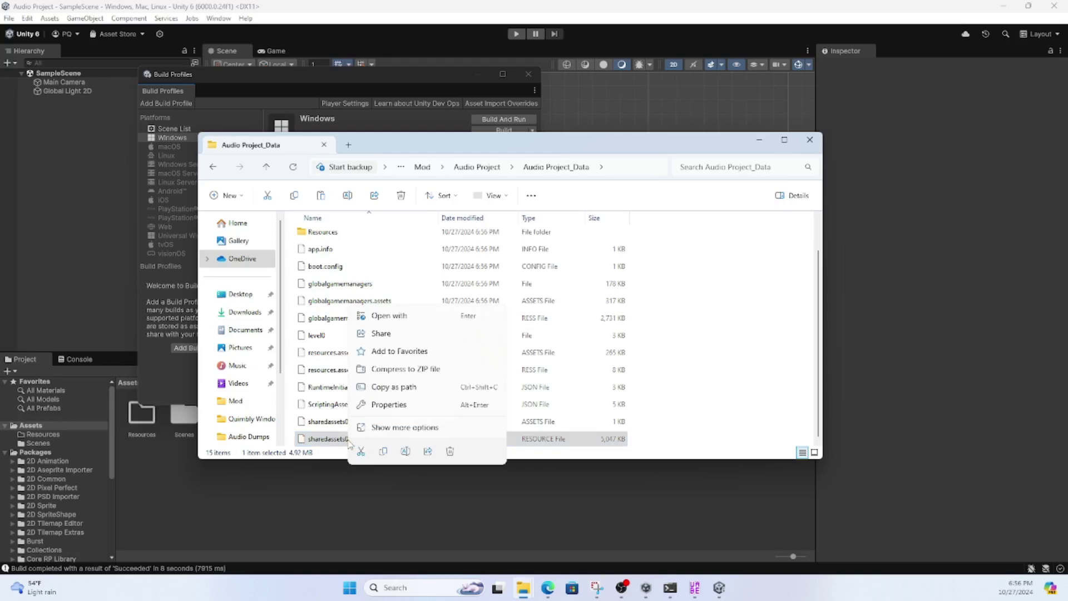
click(421, 408)
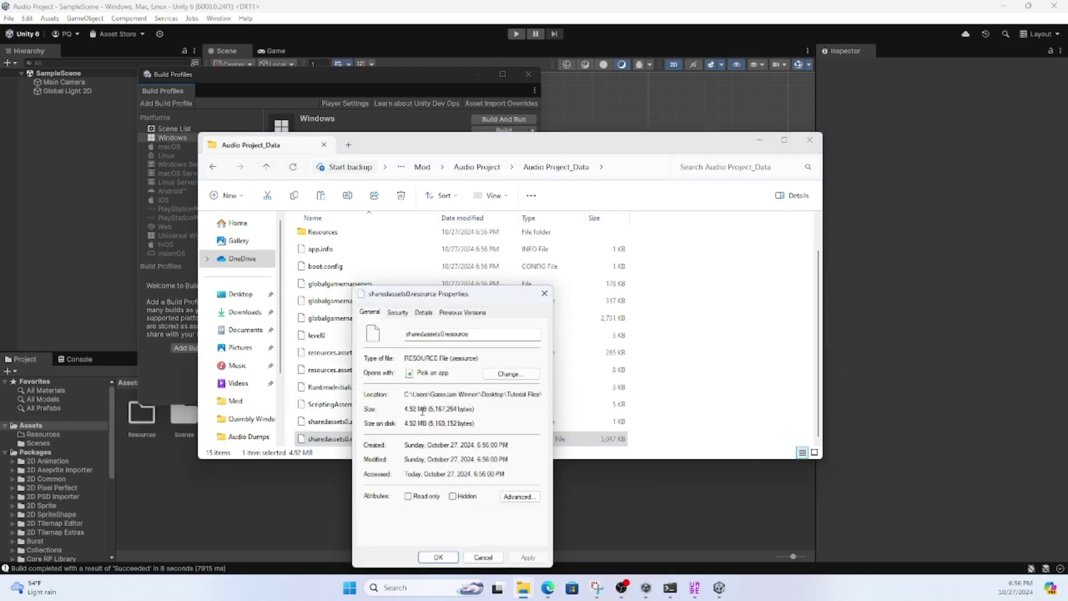
click(442, 334)
key(BackSpace)
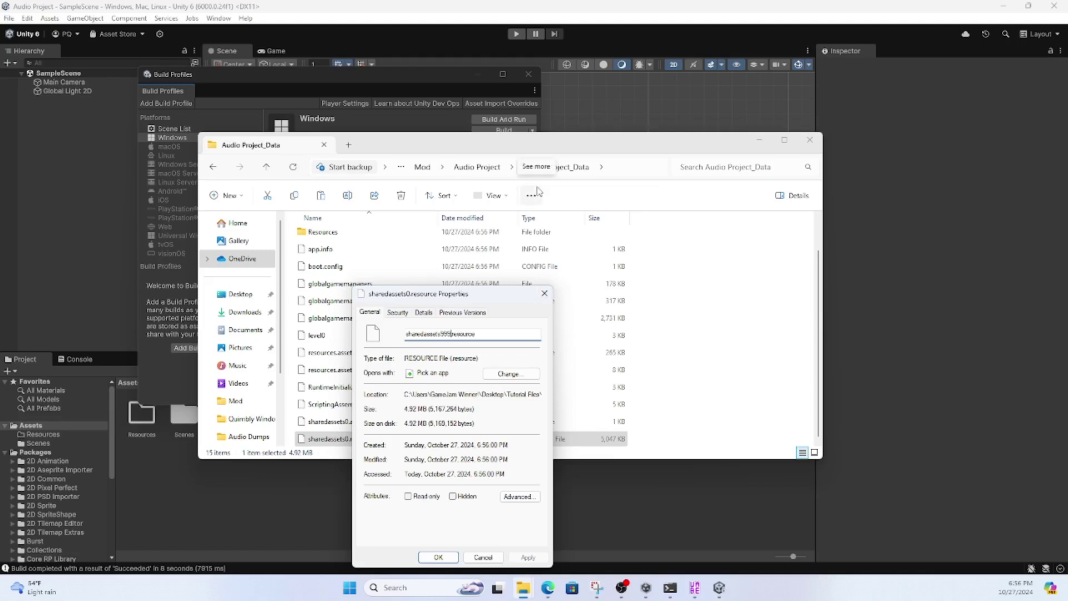
key(Return)
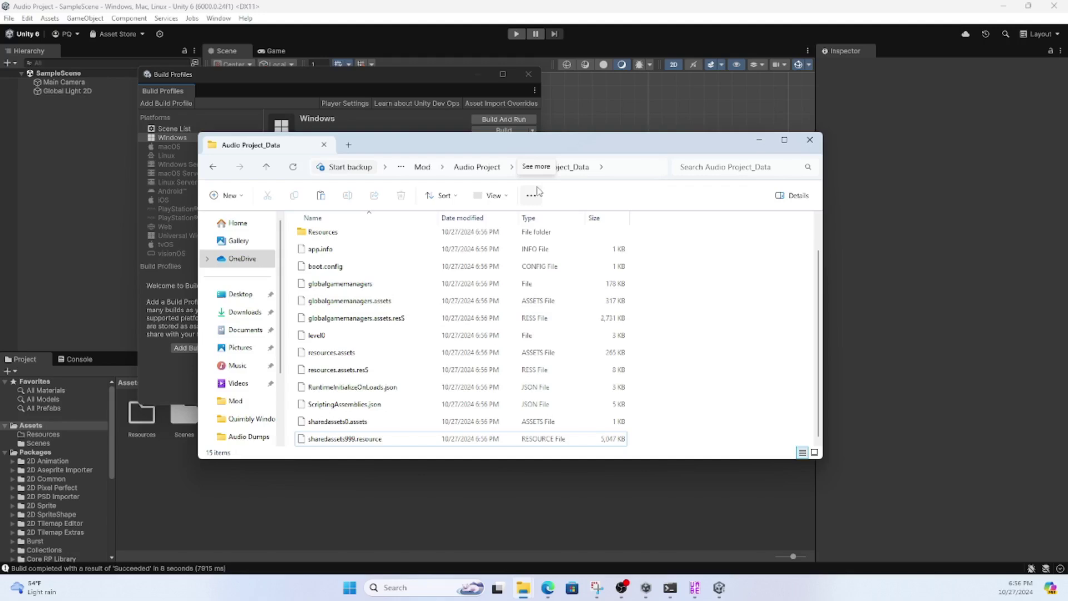
Copy it into Project Quimbly 2.0_Data replacing the old file, then load sharedassets0.assets into UABEA.
right_click(543, 442)
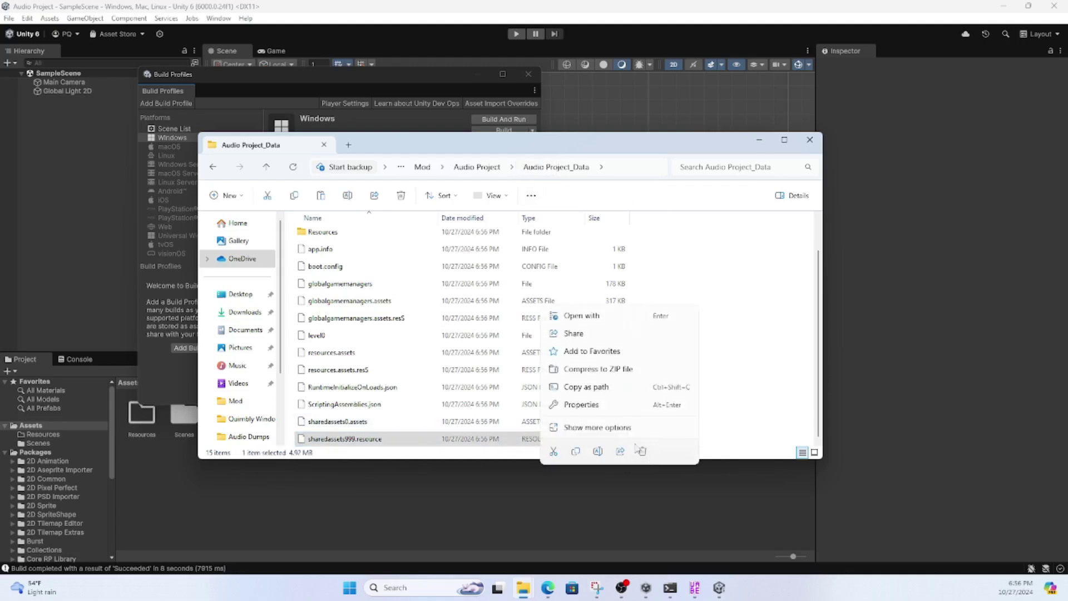
click(575, 451)
key(alt+Tab)
key(ctrl+v)
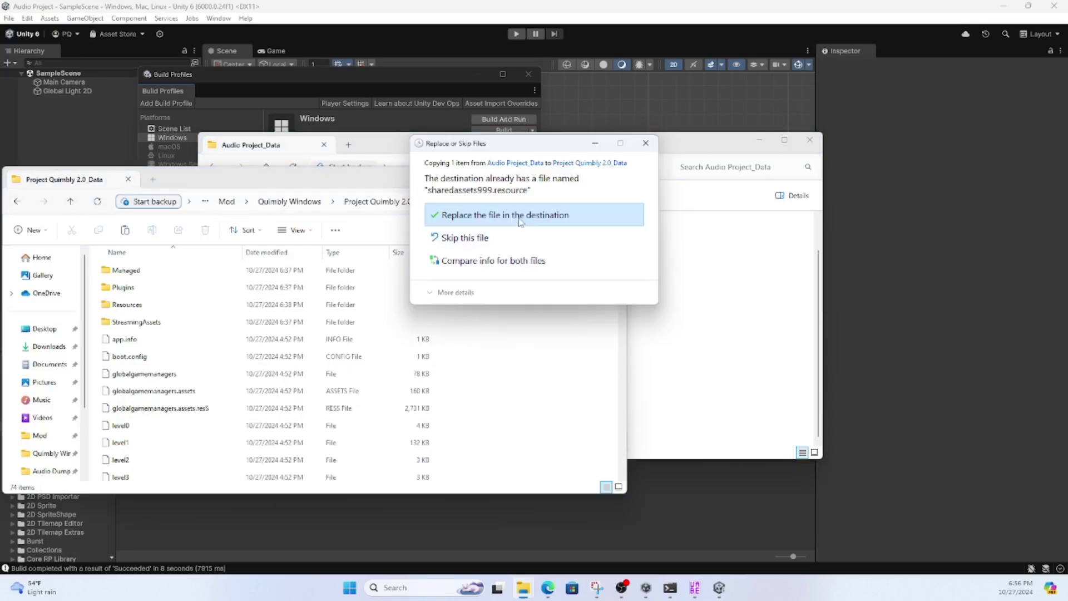
click(520, 216)
click(472, 424)
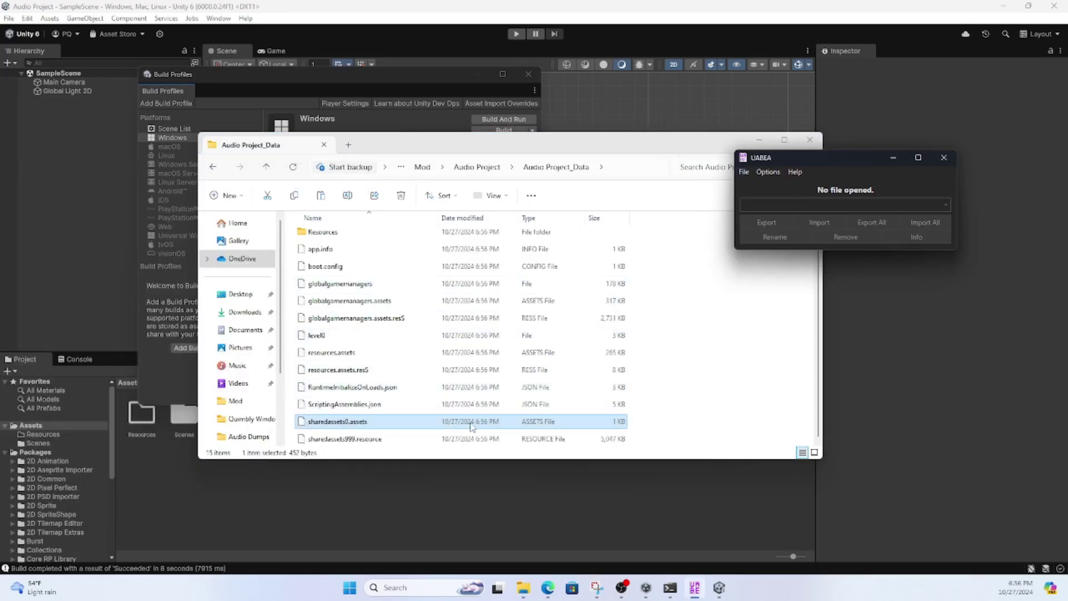
drag(471, 426, 865, 222)
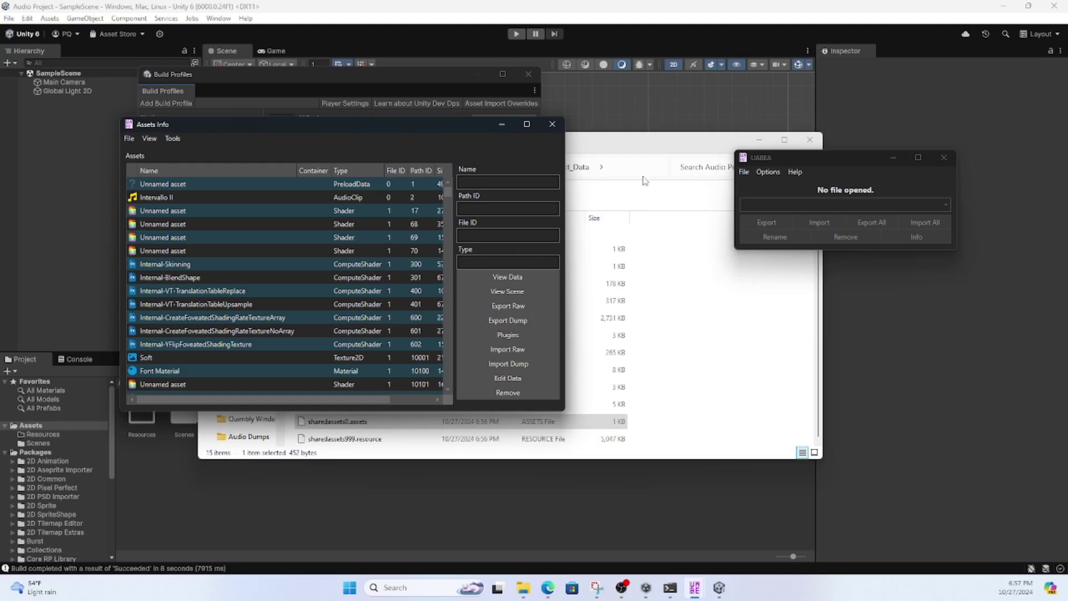
Export the Intervallo II AudioClip from sharedassets0.assets as a raw .dat file.
click(250, 198)
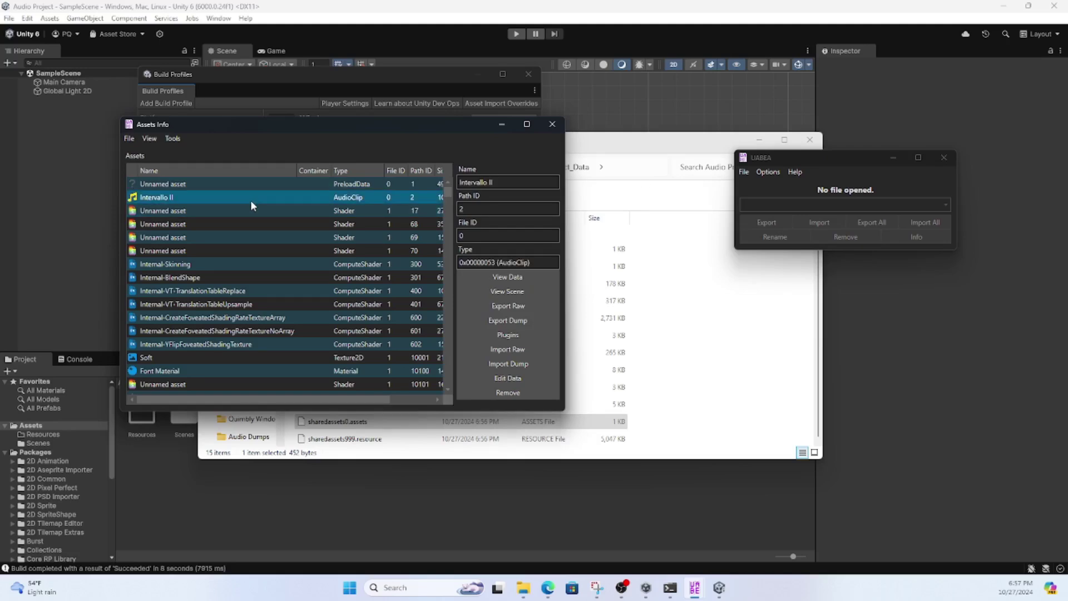
click(507, 306)
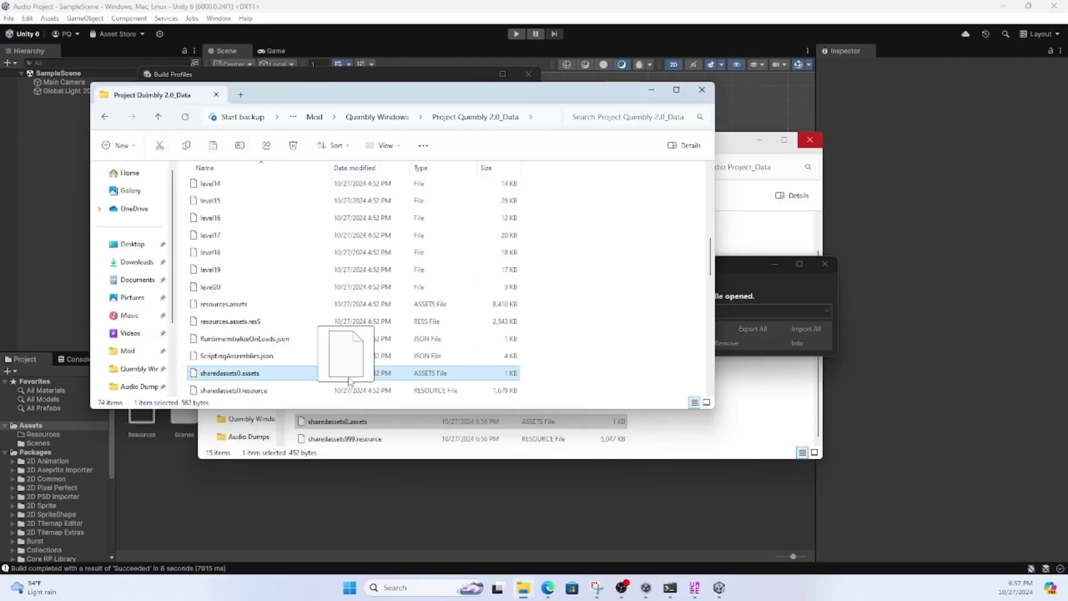
drag(348, 358, 401, 312)
Load the game's sharedassets1.assets from the Project Quimbly data folder into UABEA.
scroll(361, 342, down, 2)
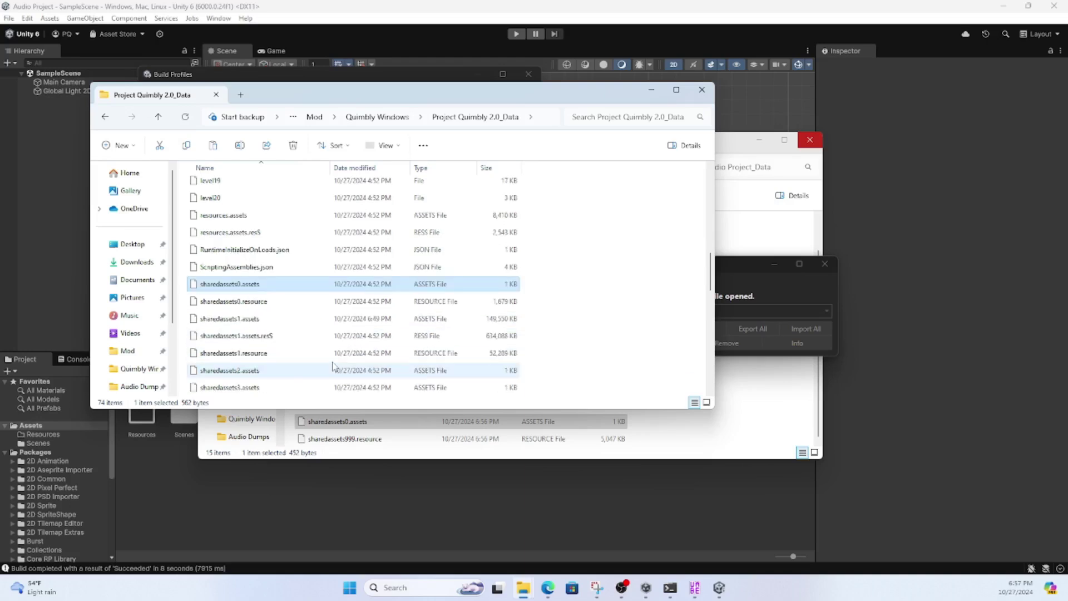
click(265, 333)
click(257, 320)
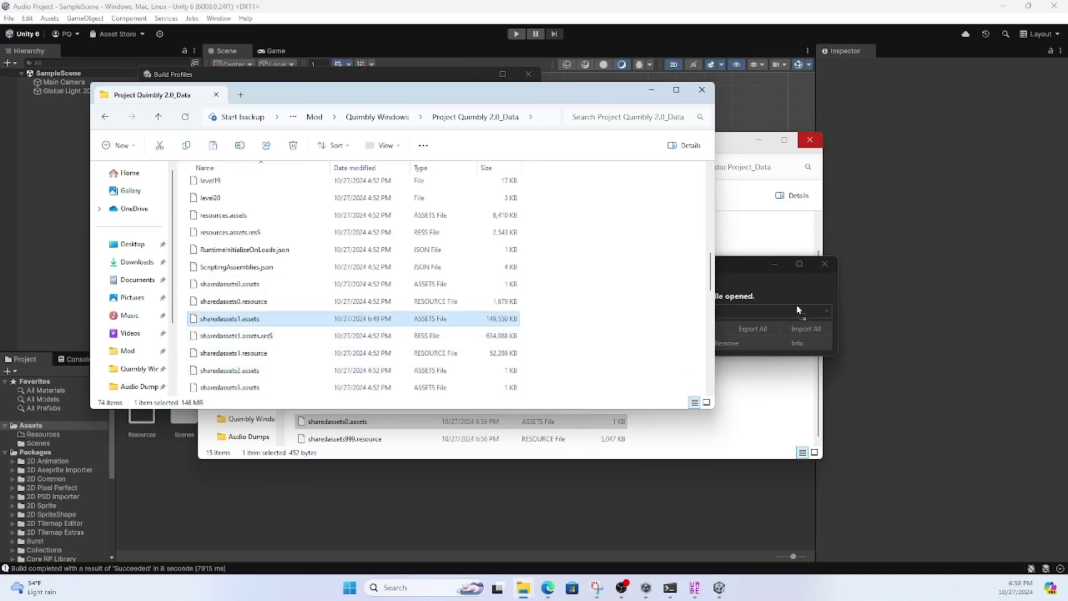
click(796, 343)
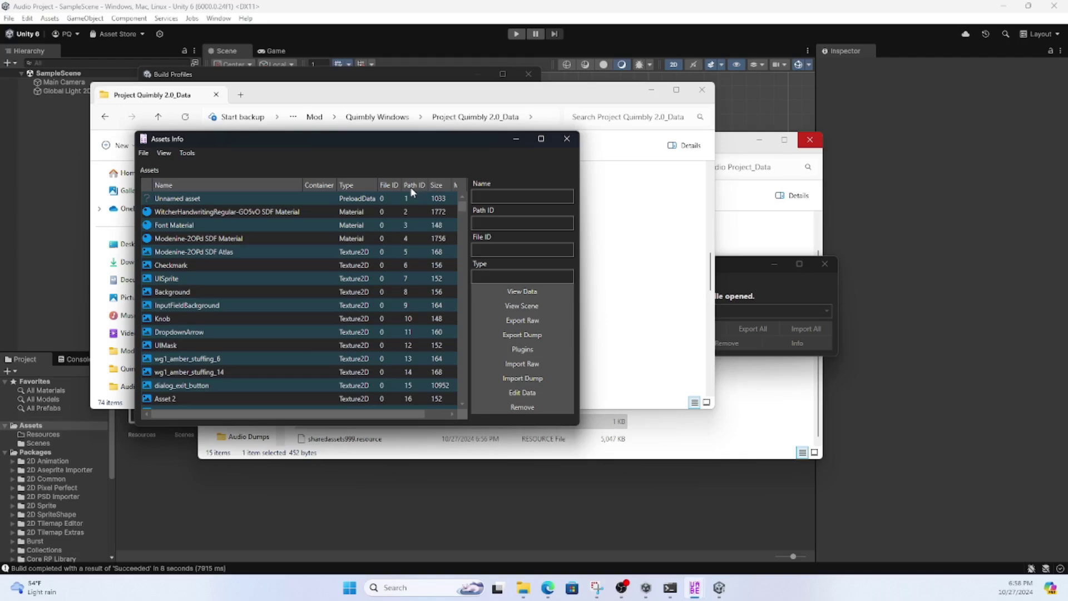
Maximize the asset list, sort by Type, and find the #1Park AudioClip's data.
click(550, 140)
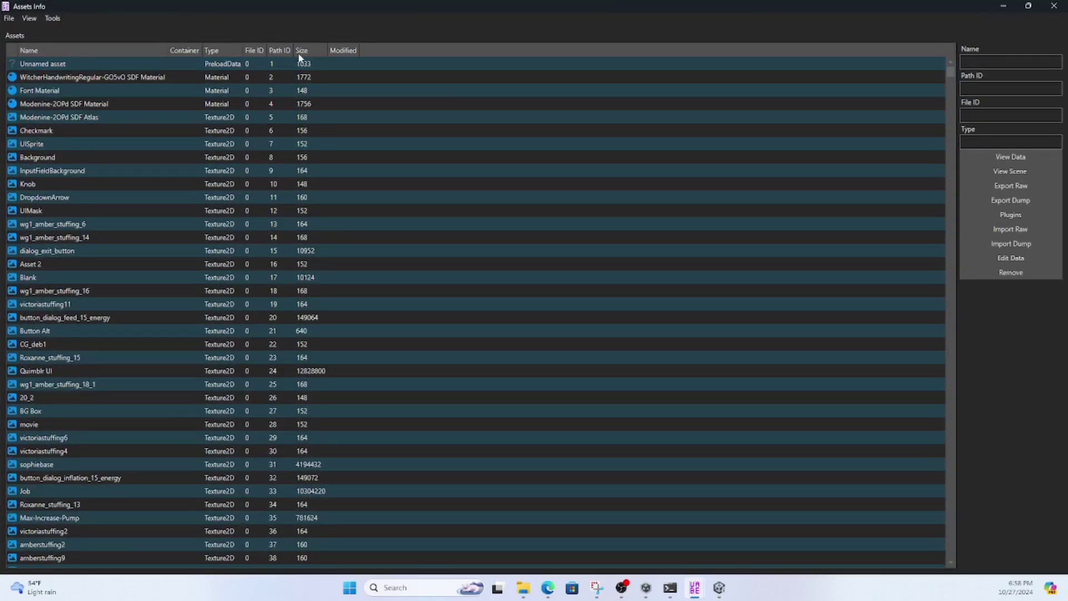
click(226, 51)
scroll(248, 137, down, 2)
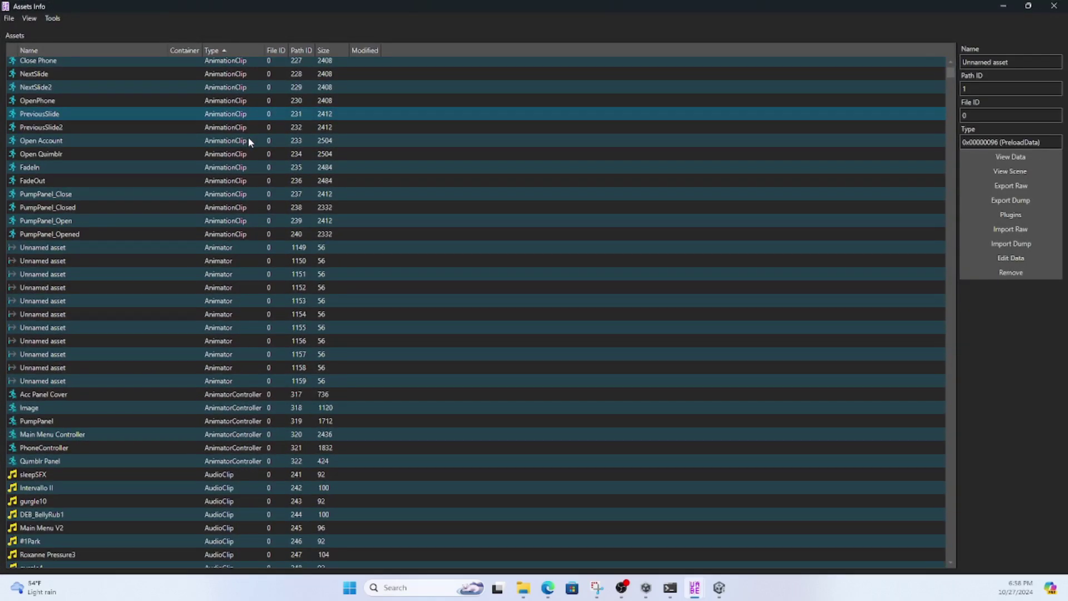
scroll(250, 239, down, 1)
click(53, 461)
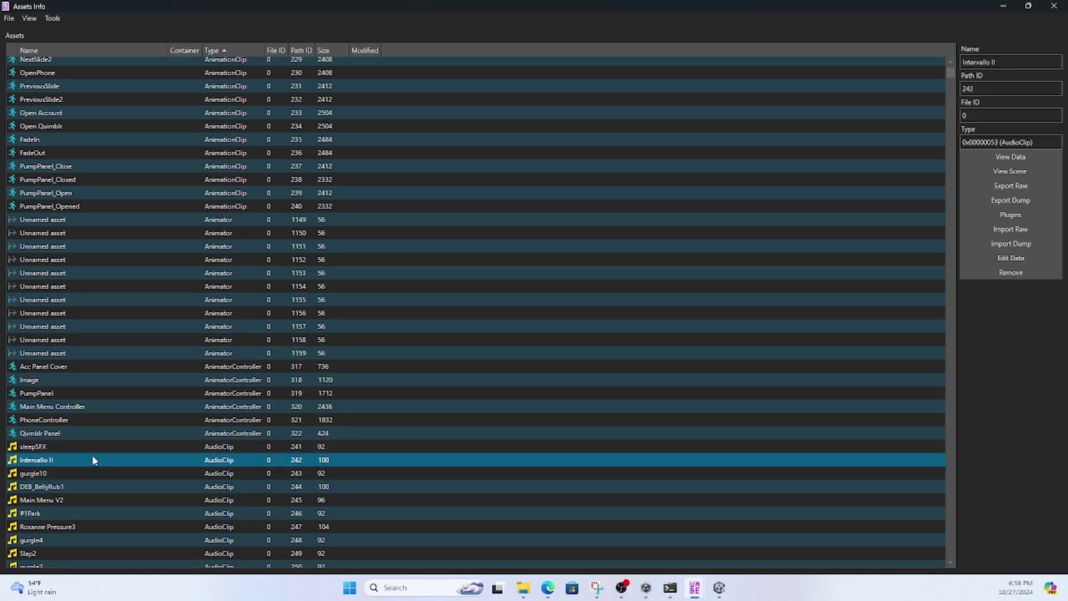
triple_click(1006, 56)
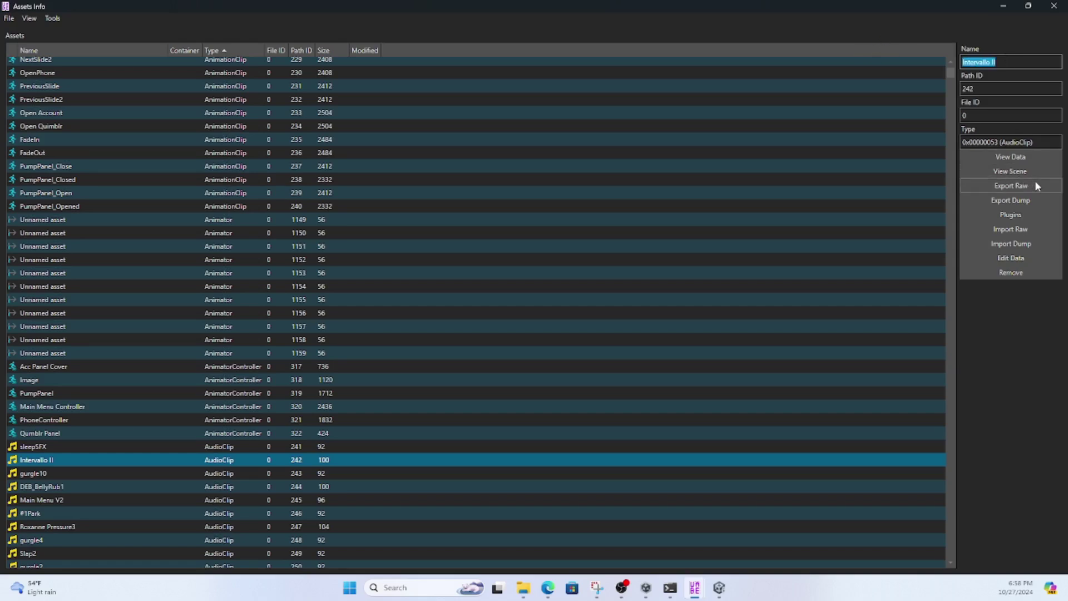
click(1026, 259)
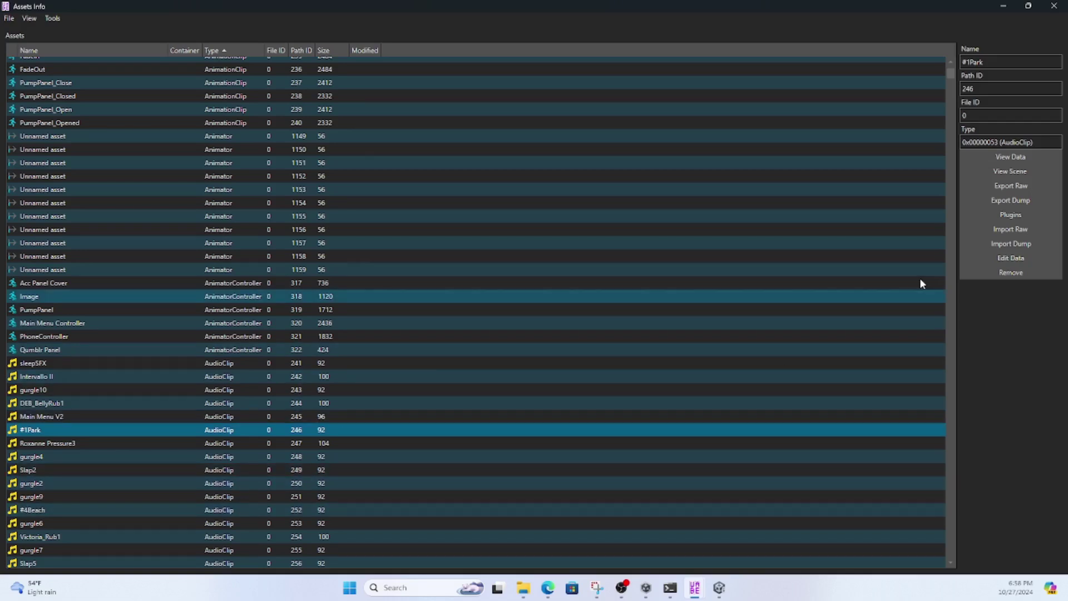
click(1011, 157)
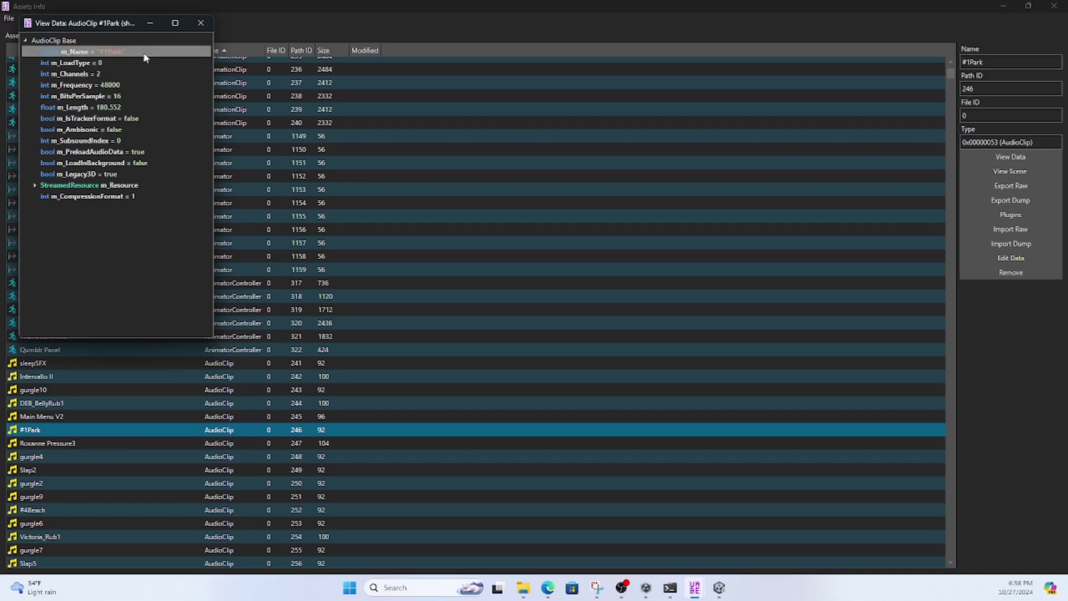
click(34, 185)
click(35, 185)
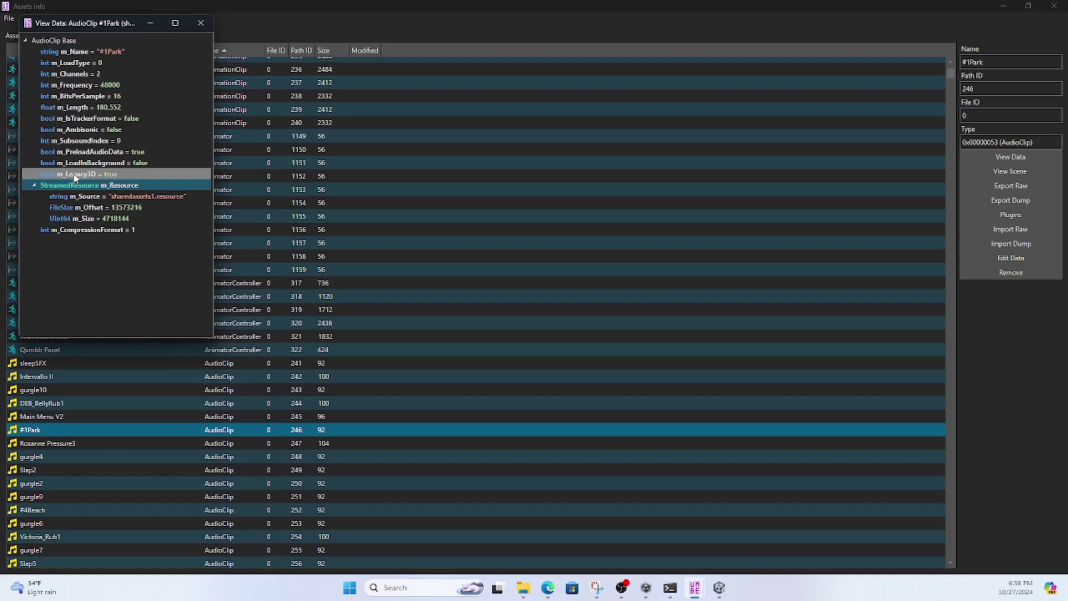
click(142, 196)
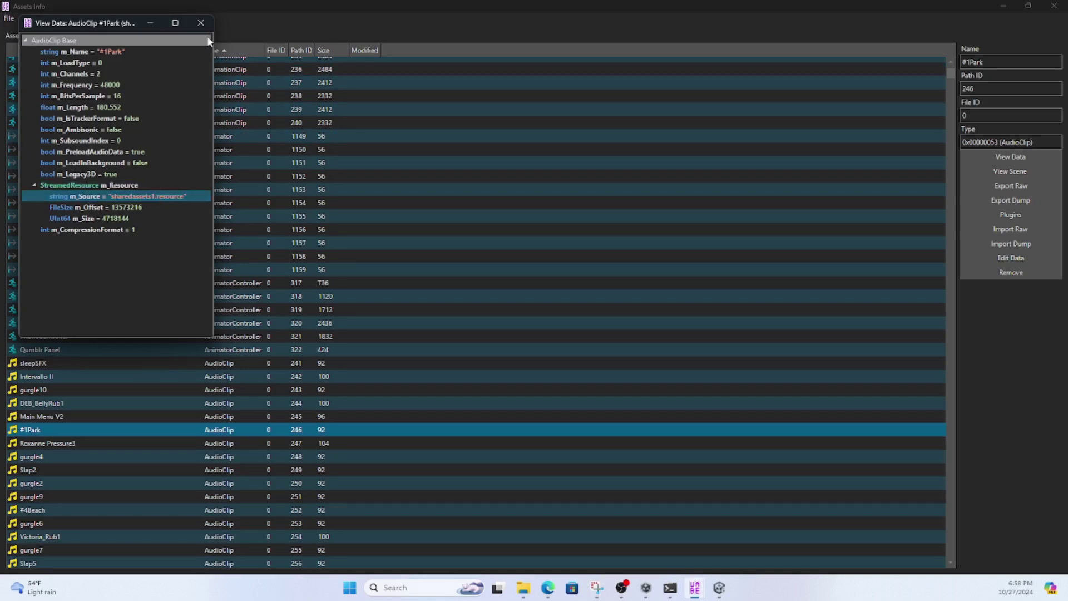
click(201, 23)
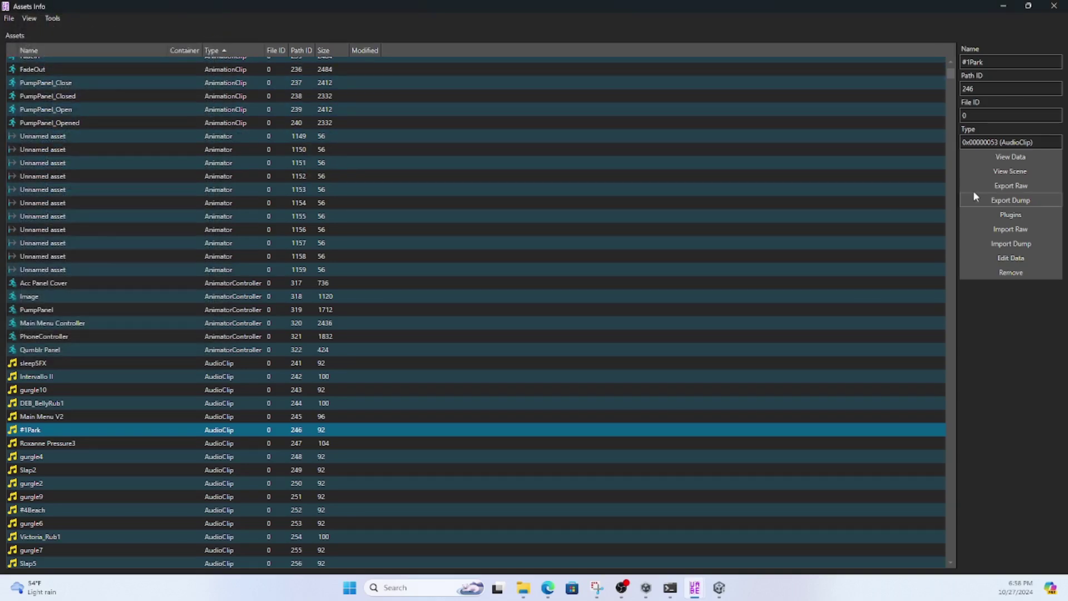
Import the exported Intervallo II .dat file as raw data into the #1Park clip.
click(1009, 229)
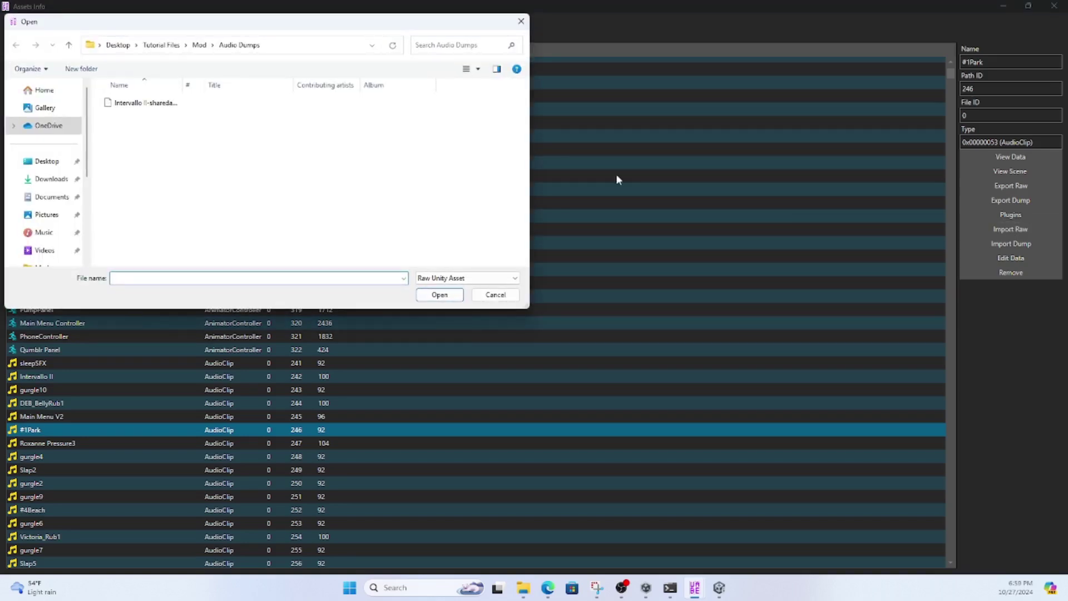
click(295, 110)
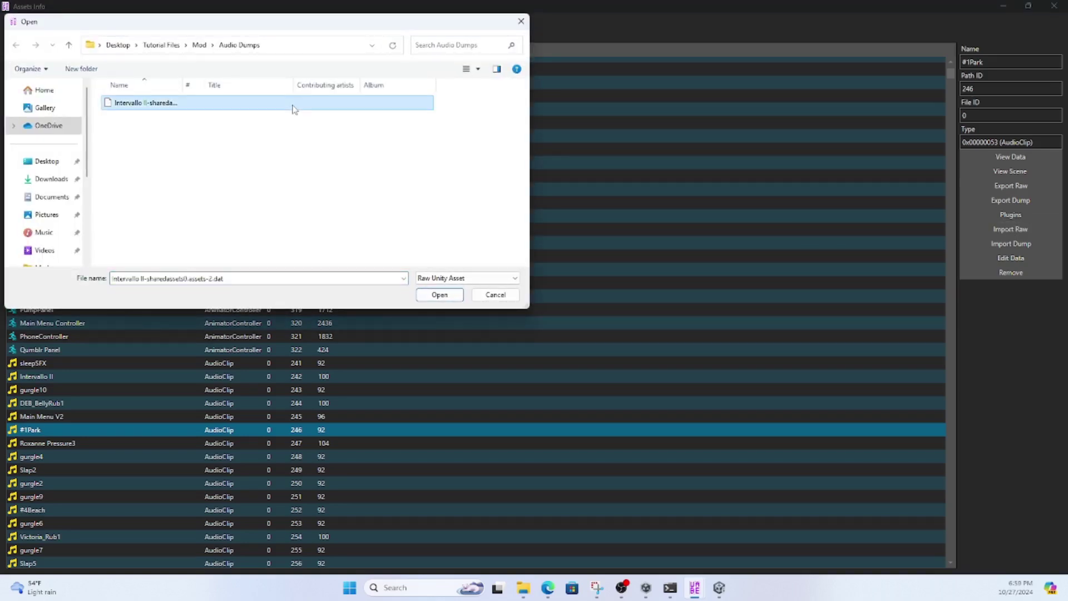
click(437, 295)
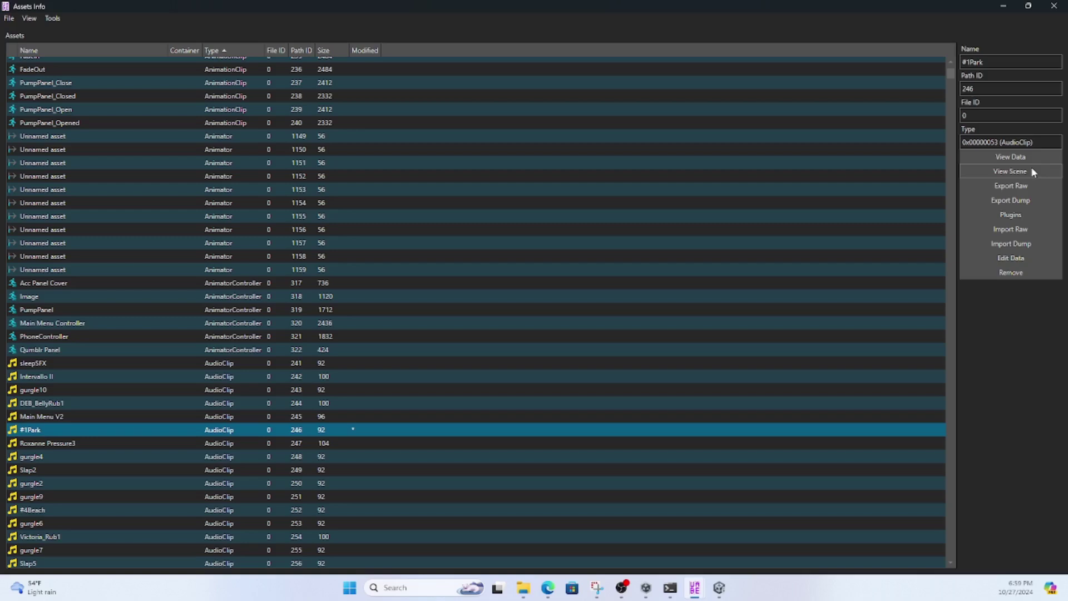
Change #1Park's m_Source from sharedassets0 to sharedassets999 and confirm the edit.
click(1019, 258)
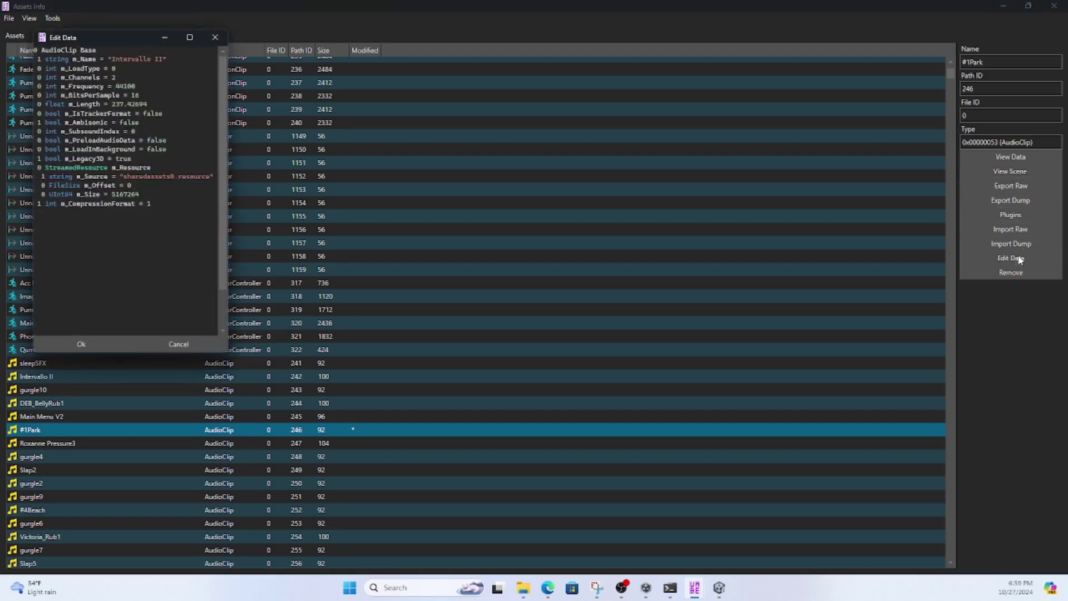
click(162, 59)
click(175, 177)
key(BackSpace)
text(999)
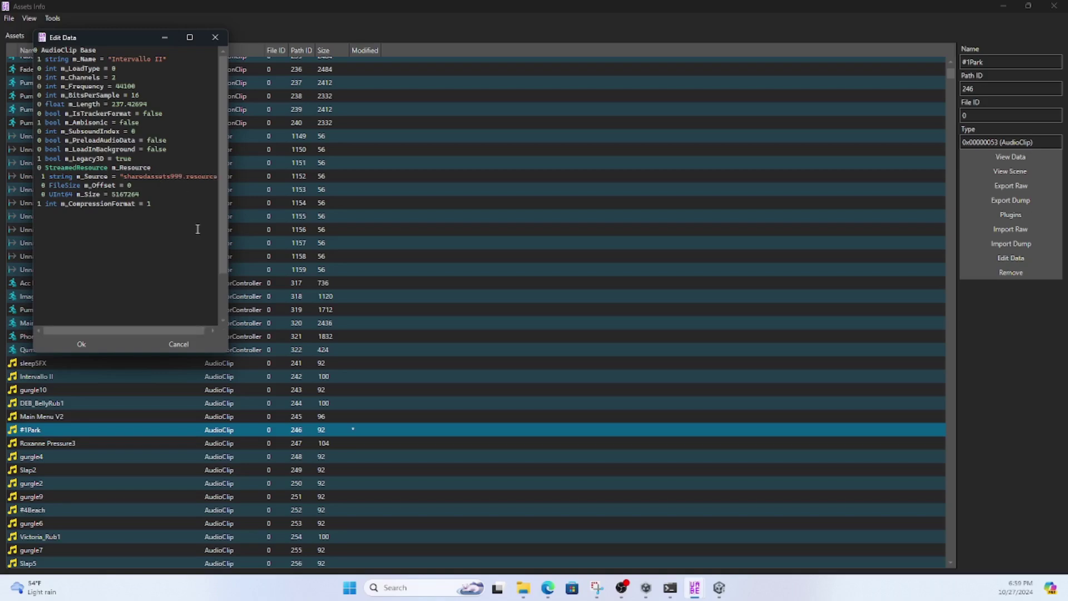
click(79, 343)
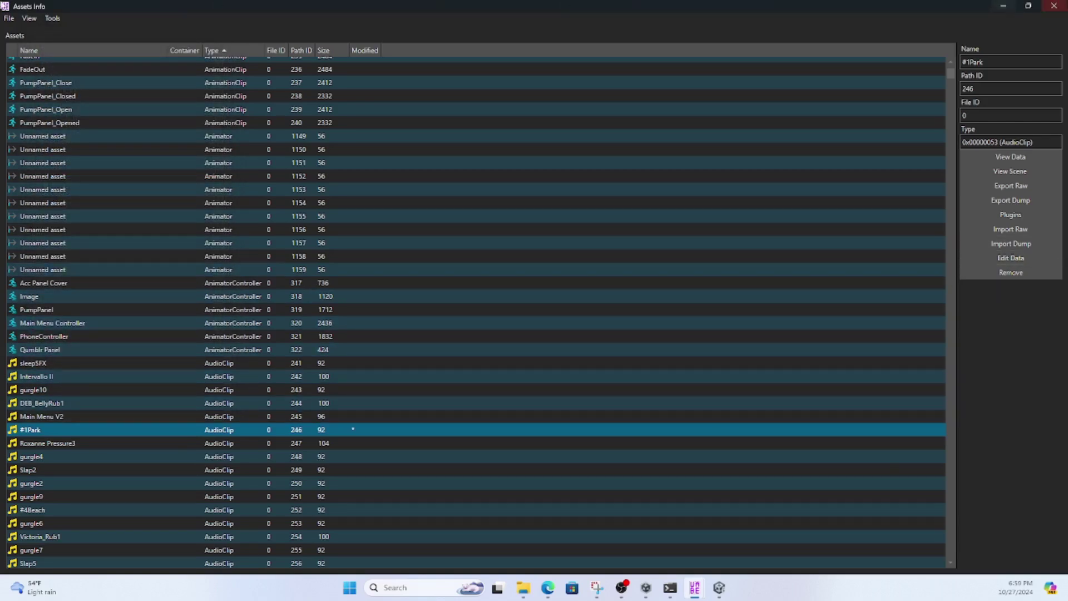
Save the modified sharedassets1.assets and close the Assets Info window.
click(9, 18)
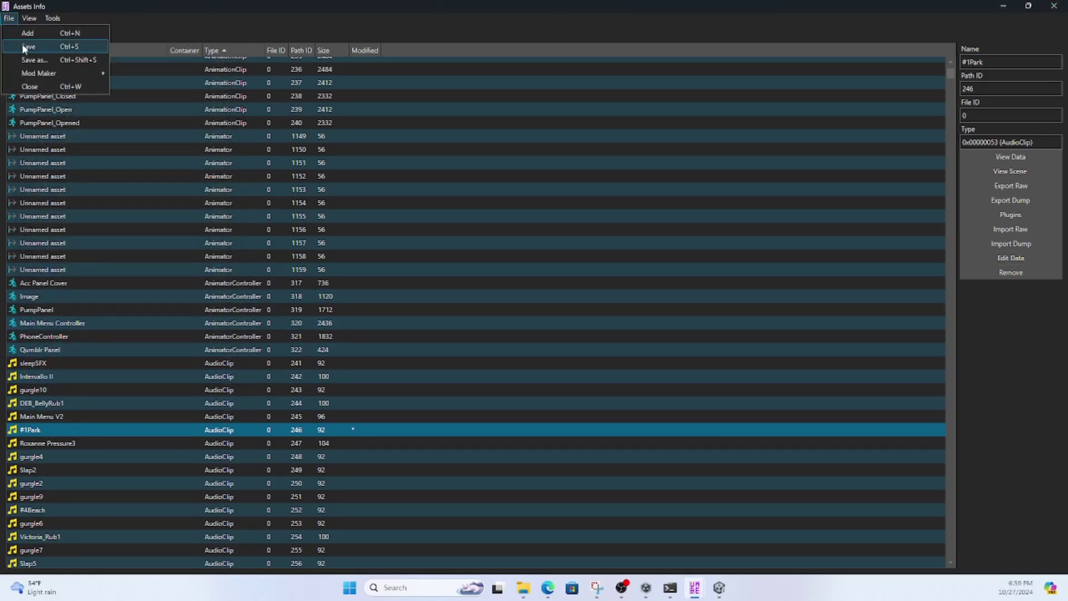
click(24, 48)
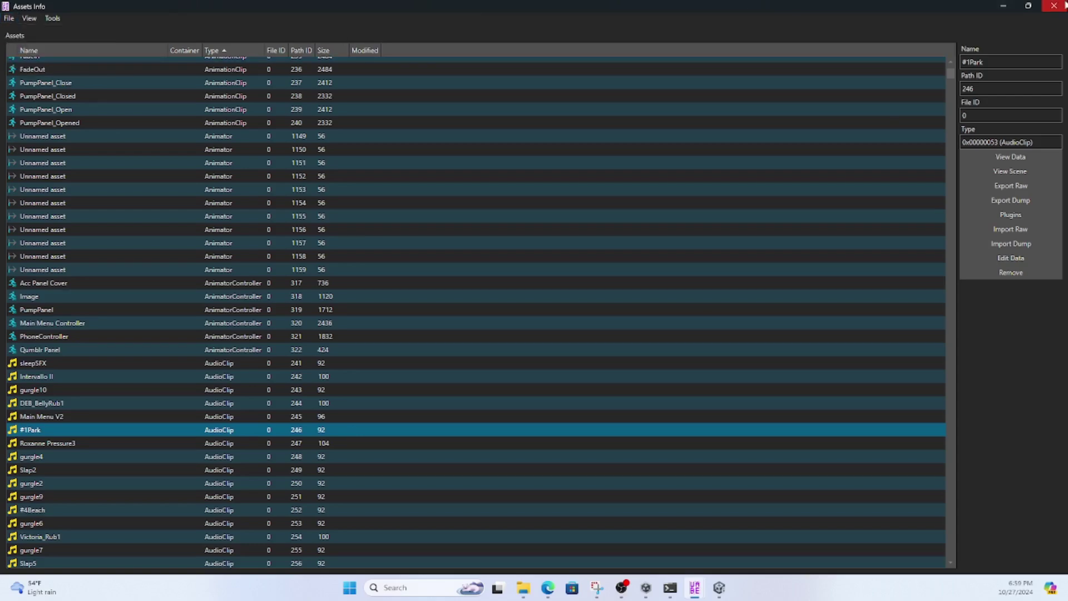
click(1063, 5)
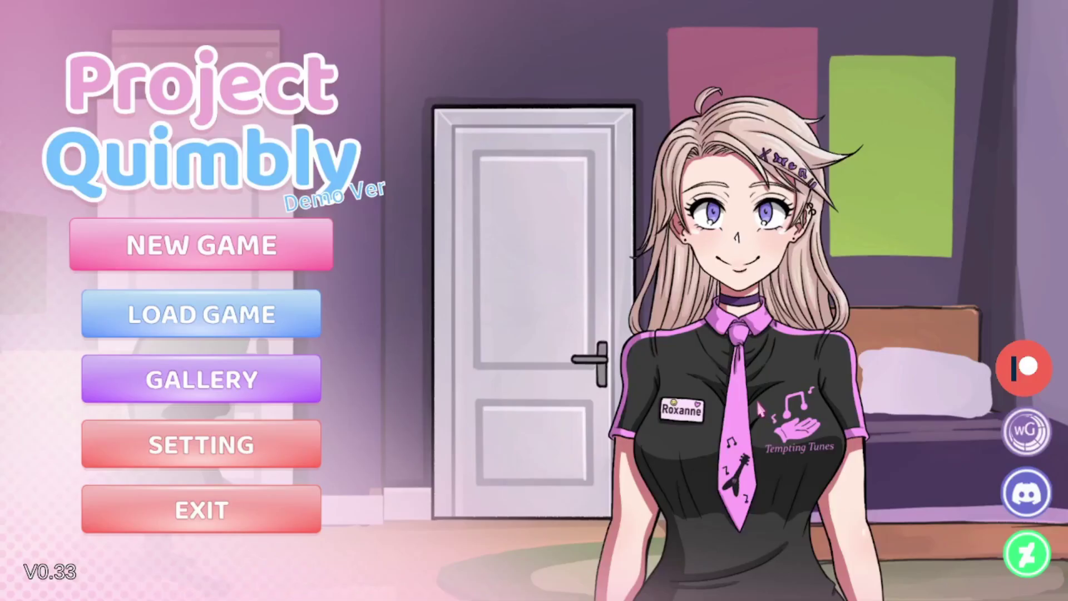
Start a new game, finish the sign-up, and pick Park from the phone's Locations.
click(324, 269)
click(467, 434)
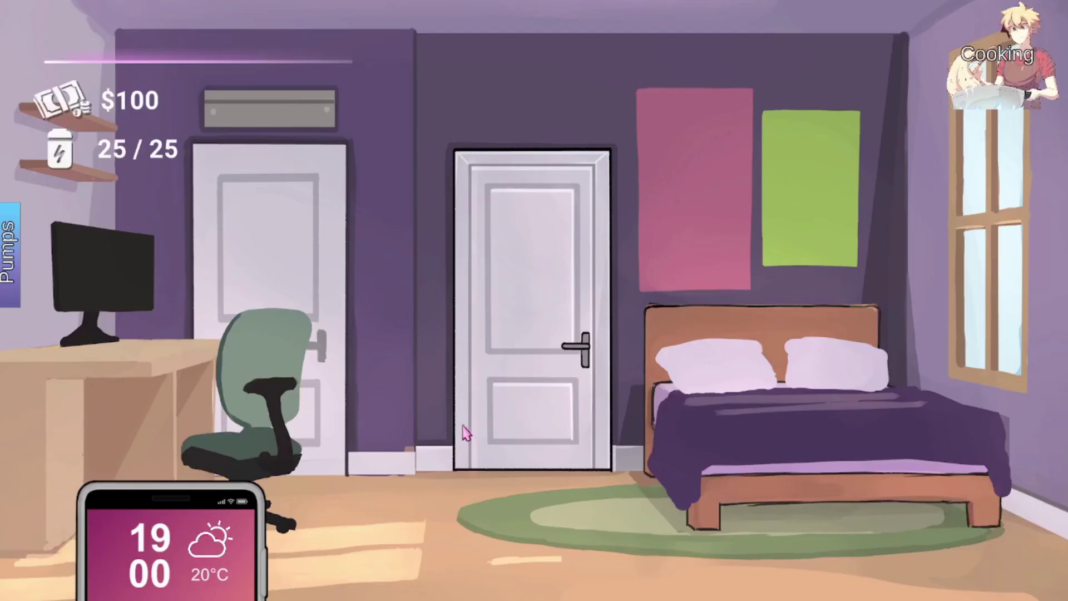
click(250, 490)
click(178, 298)
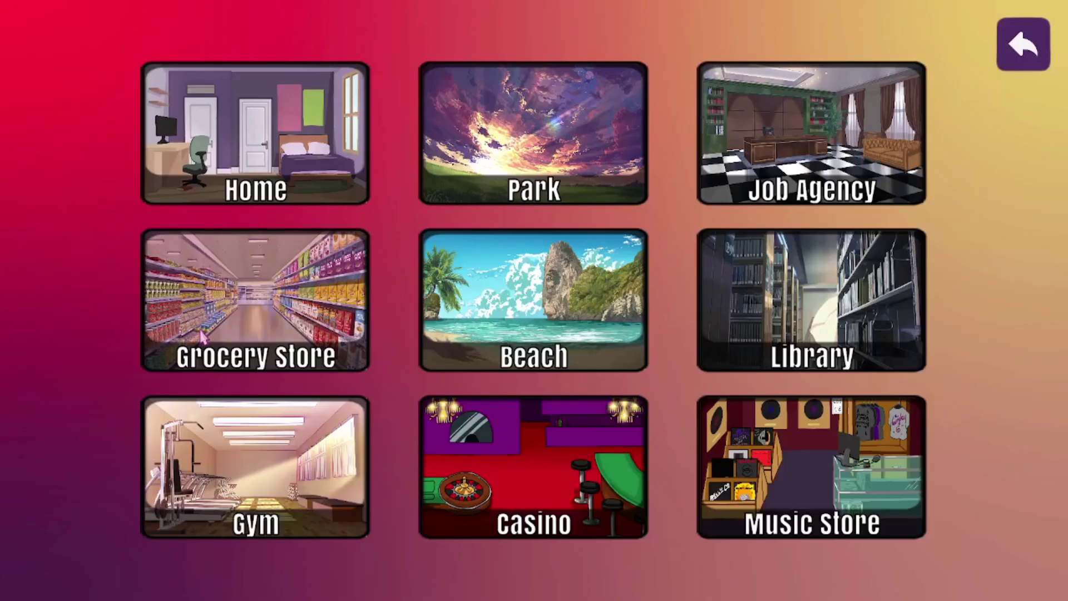
click(467, 179)
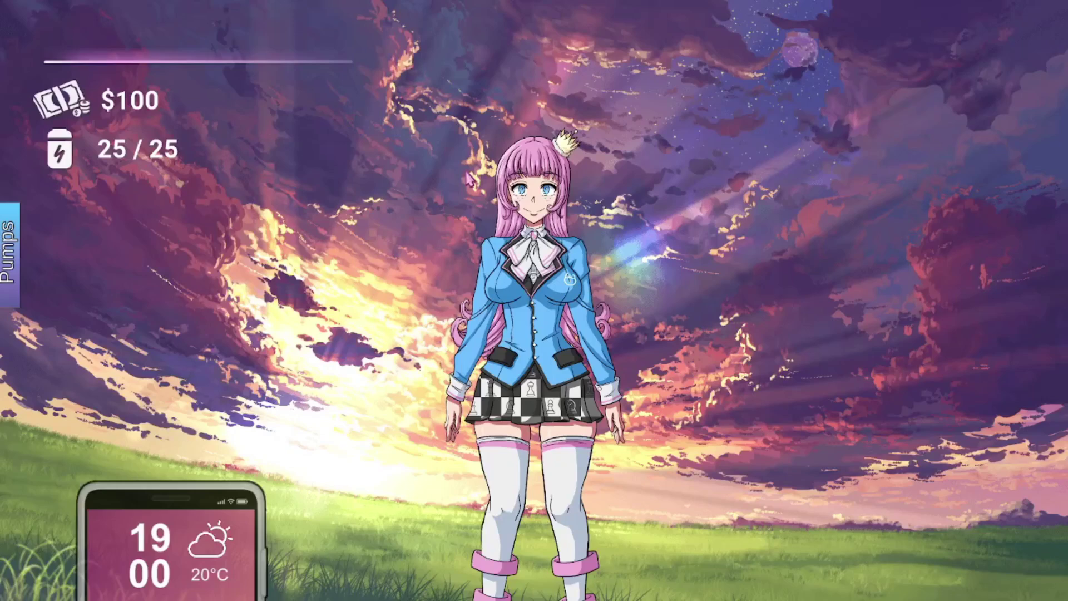